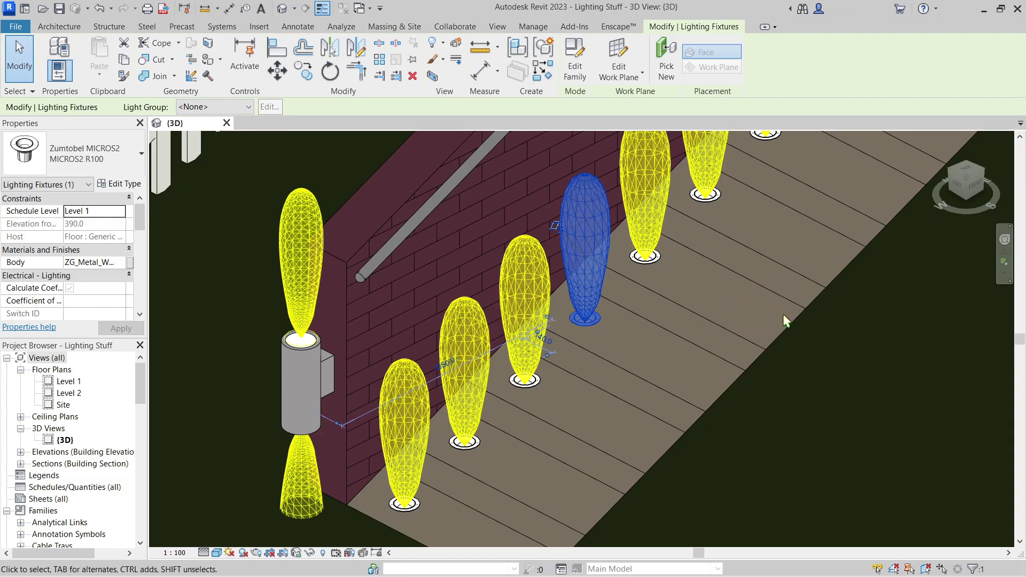
- Set the Photometric Web File of the MICROS2 R100 floor light's type to 4 2Lamp Industrial.ies
{"action": "left_click", "coordinate": [799, 275]}
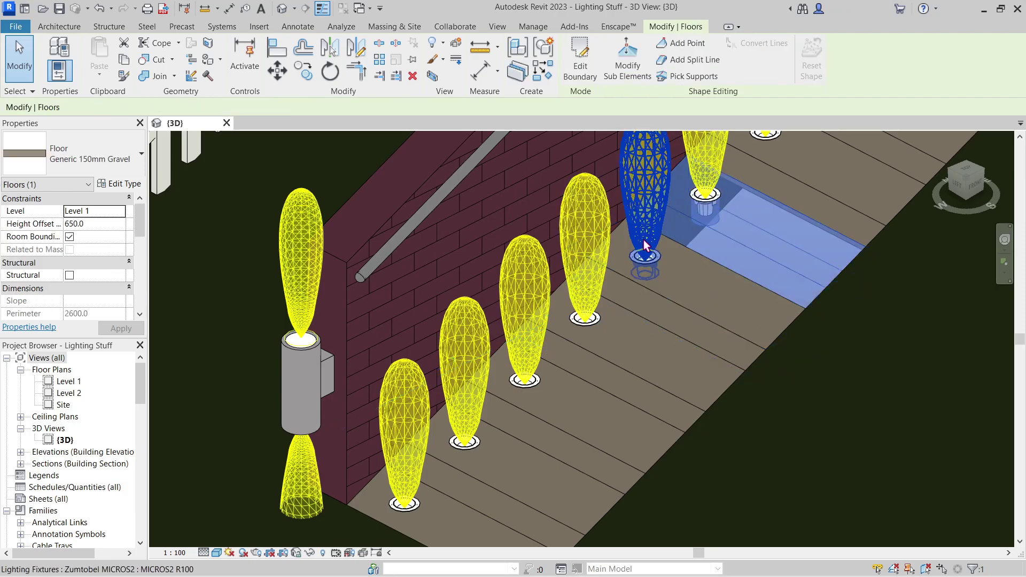
{"action": "left_click", "coordinate": [615, 233]}
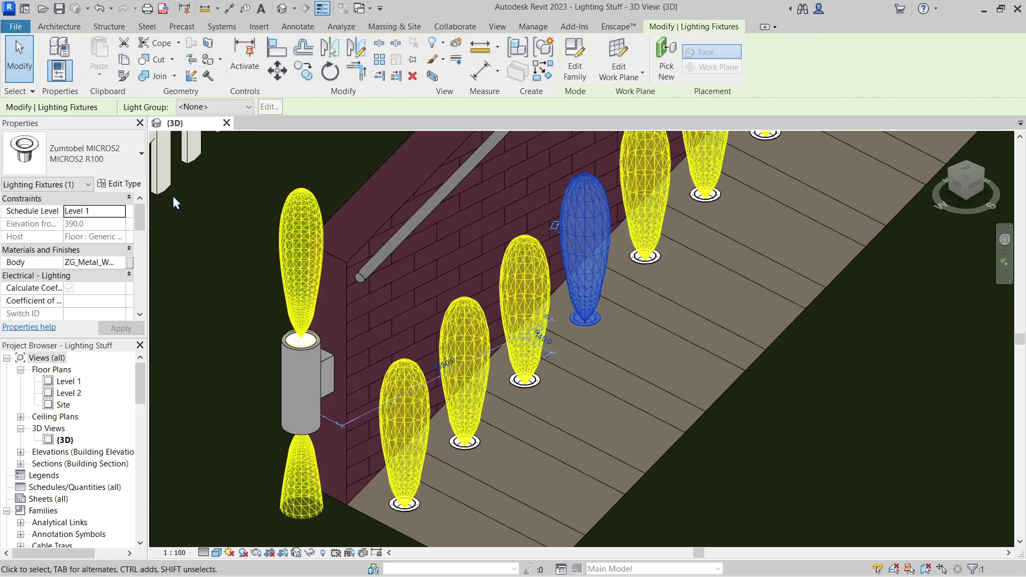
{"action": "left_click", "coordinate": [120, 184]}
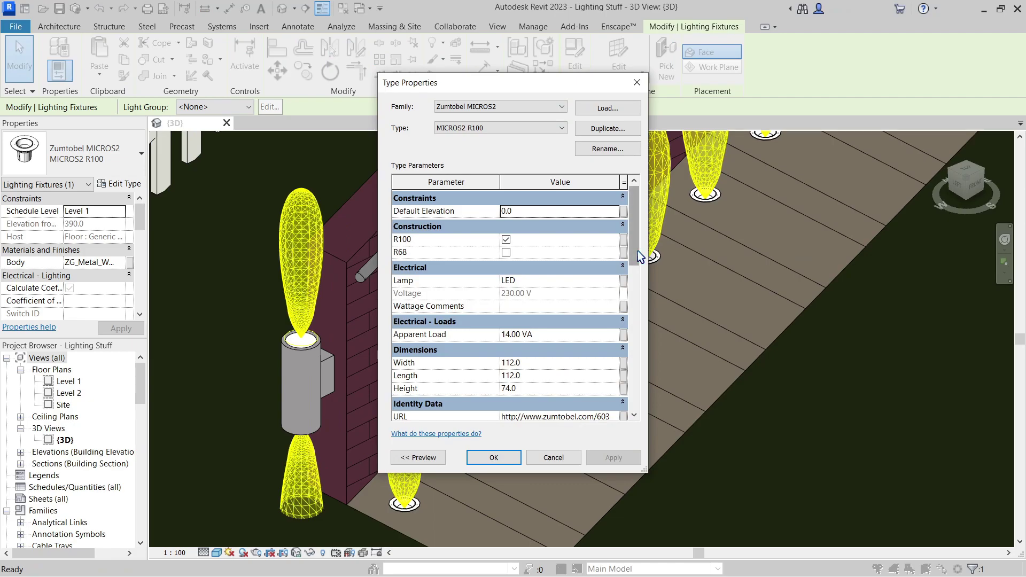
{"action": "left_click_drag", "start_coordinate": [637, 256], "coordinate": [639, 402]}
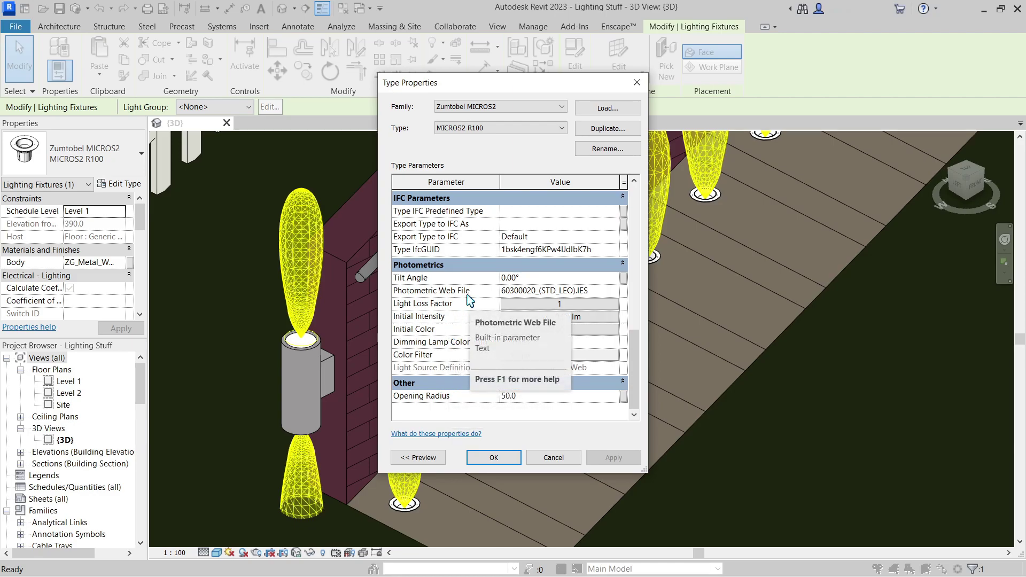
{"action": "left_click", "coordinate": [612, 292]}
{"action": "left_click", "coordinate": [615, 291]}
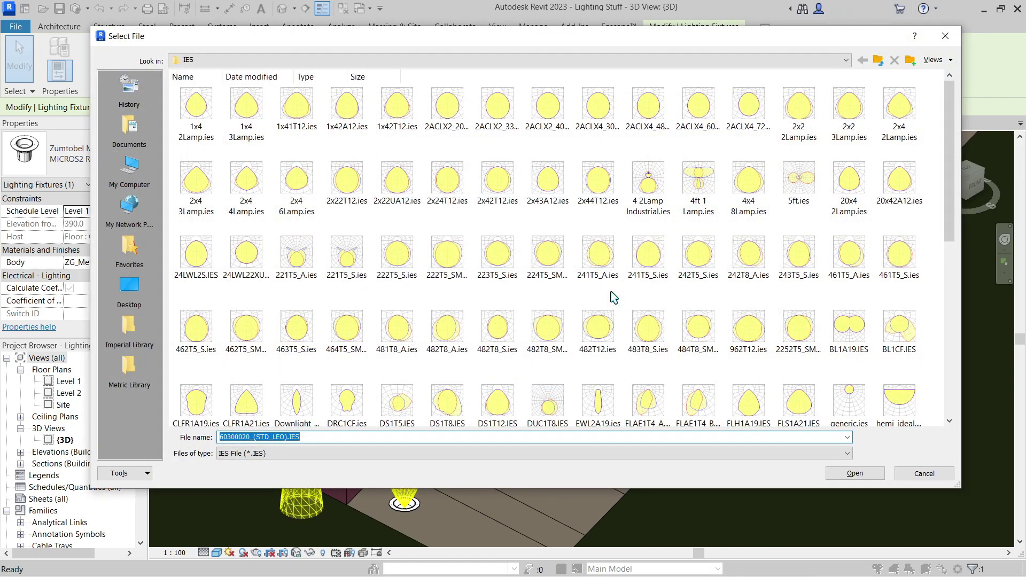
{"action": "left_click_drag", "start_coordinate": [952, 182], "coordinate": [931, 160]}
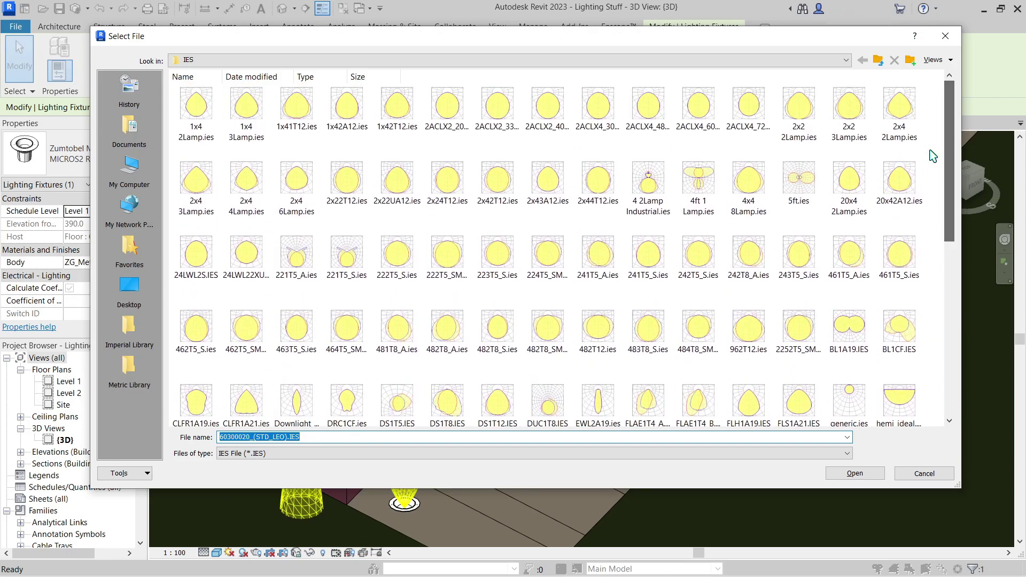
{"action": "left_click", "coordinate": [647, 182]}
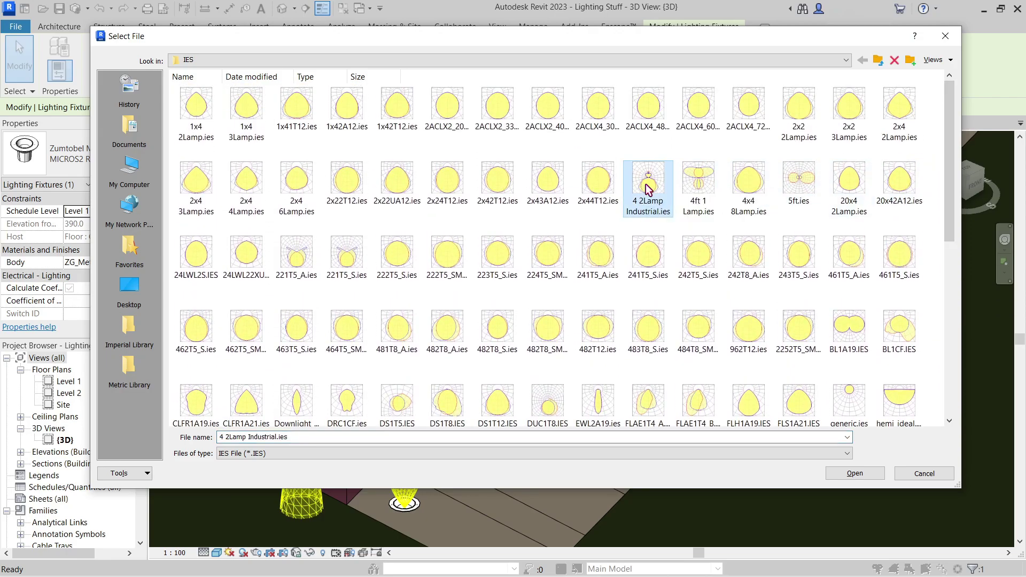
{"action": "left_click", "coordinate": [846, 474]}
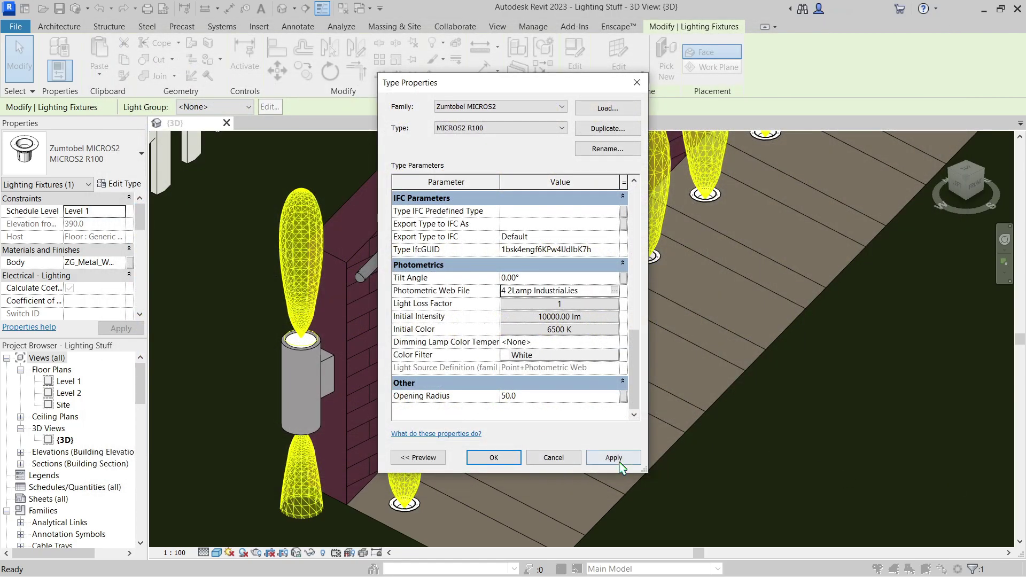
{"action": "left_click", "coordinate": [620, 462]}
{"action": "left_click", "coordinate": [496, 458]}
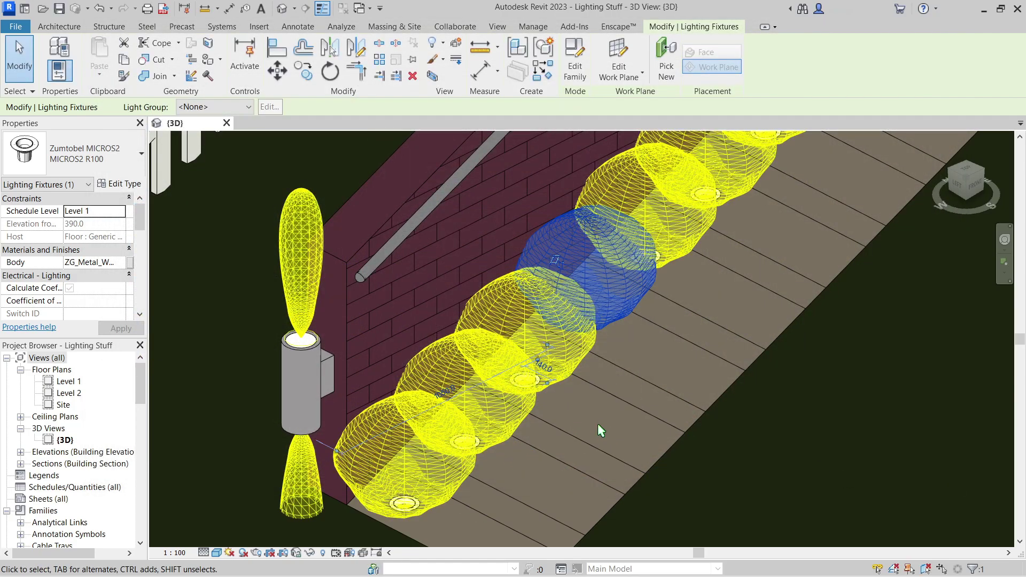
- Render the 3D view at Medium quality and screen resolution, and close the rendering
{"action": "left_click", "coordinate": [676, 405]}
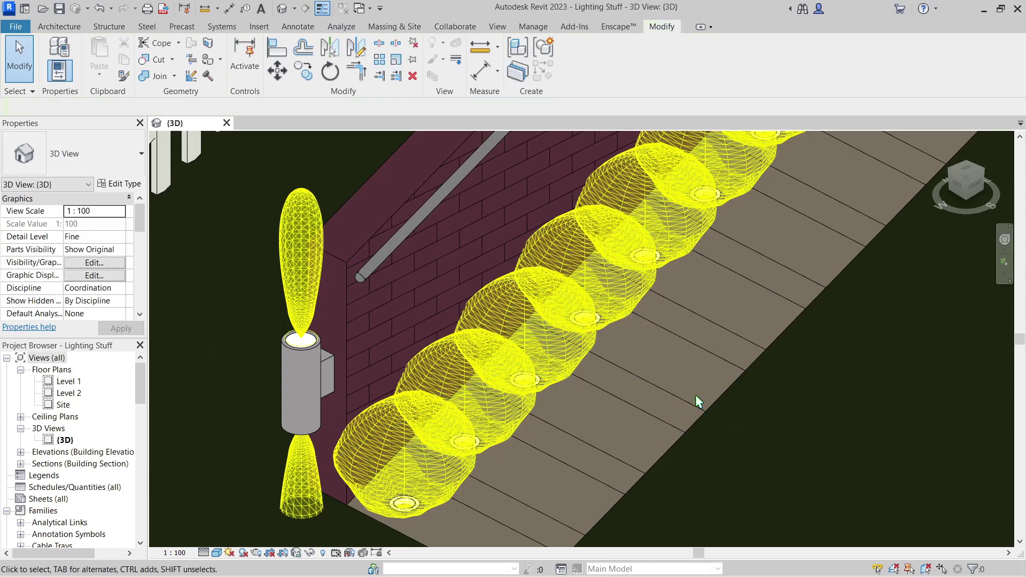
{"action": "key", "text": "r"}
{"action": "key", "text": "r"}
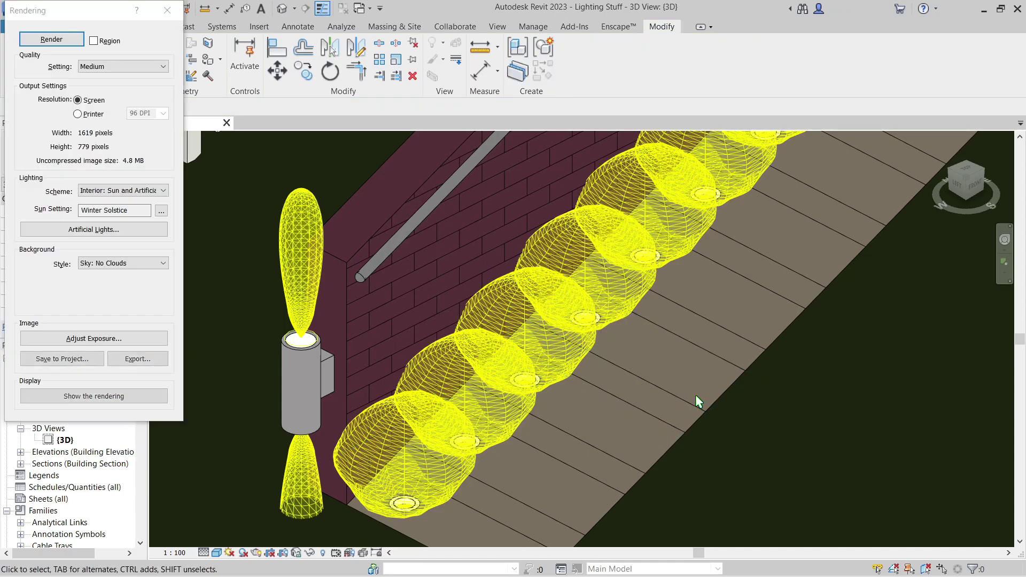
{"action": "left_click", "coordinate": [52, 40]}
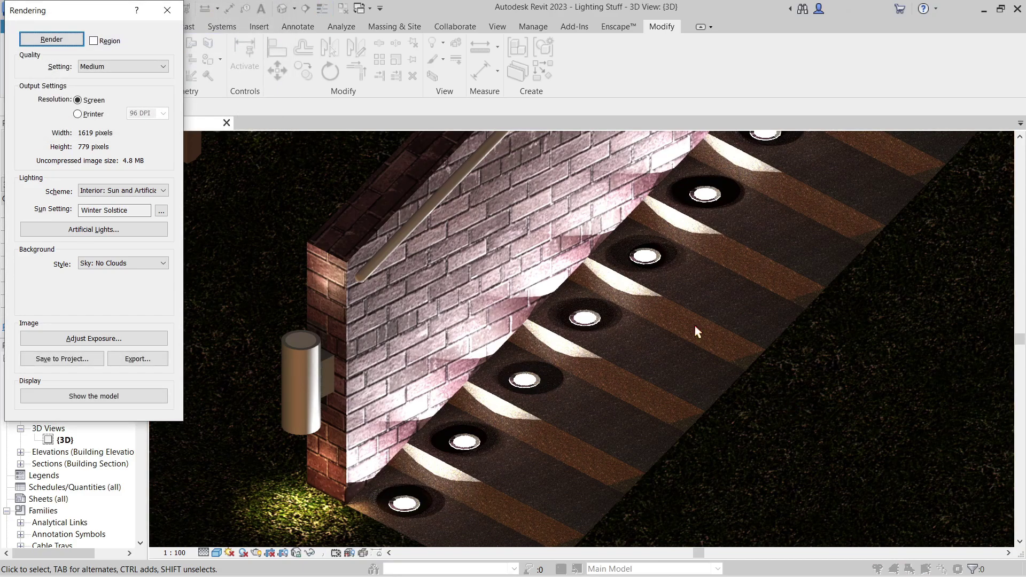
{"action": "left_click", "coordinate": [167, 10]}
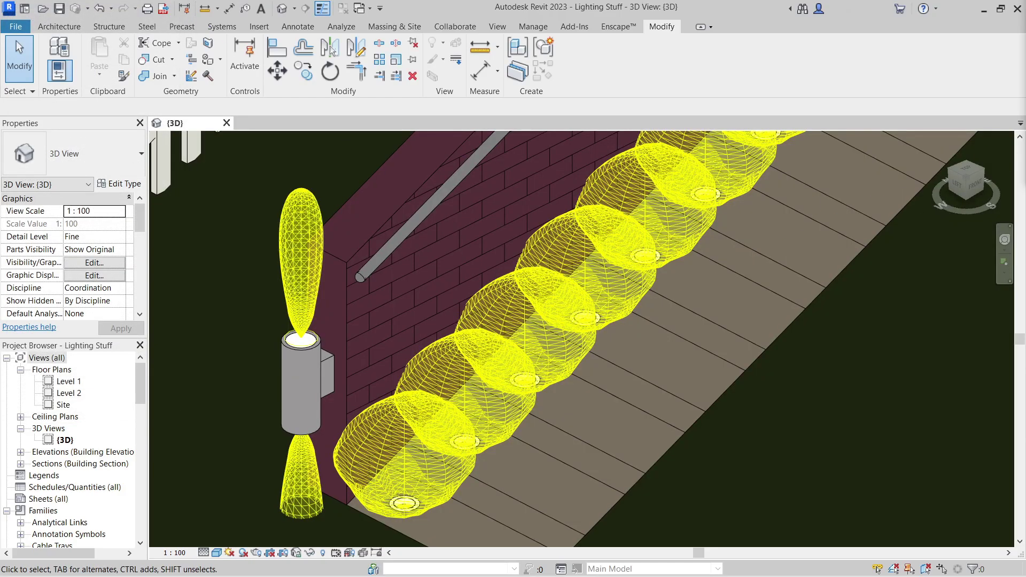
- Open the family of a MICROS2 R100 floor light for editing and select its light source
{"action": "left_click", "coordinate": [679, 211]}
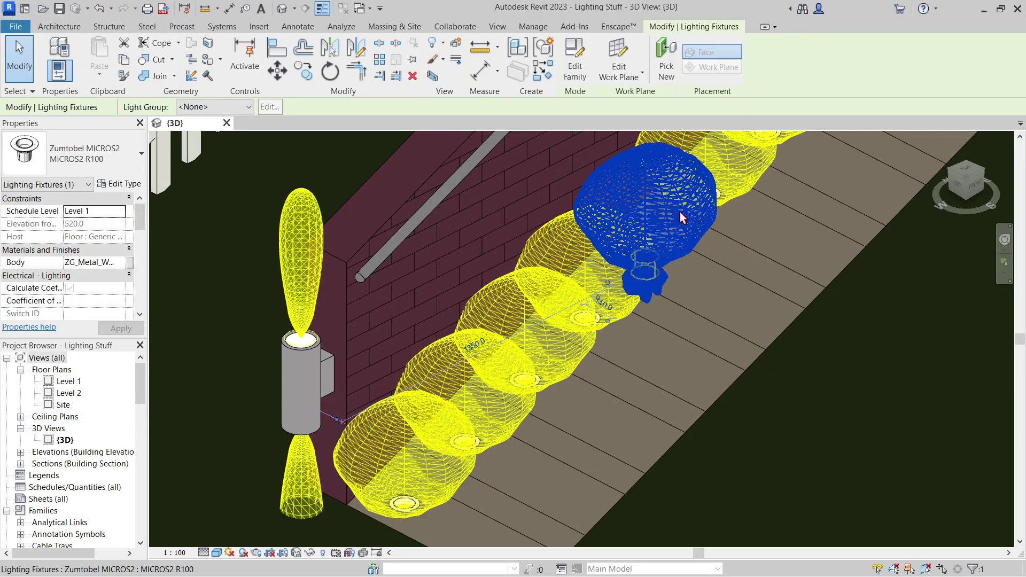
{"action": "left_click", "coordinate": [573, 70]}
{"action": "left_click", "coordinate": [592, 299]}
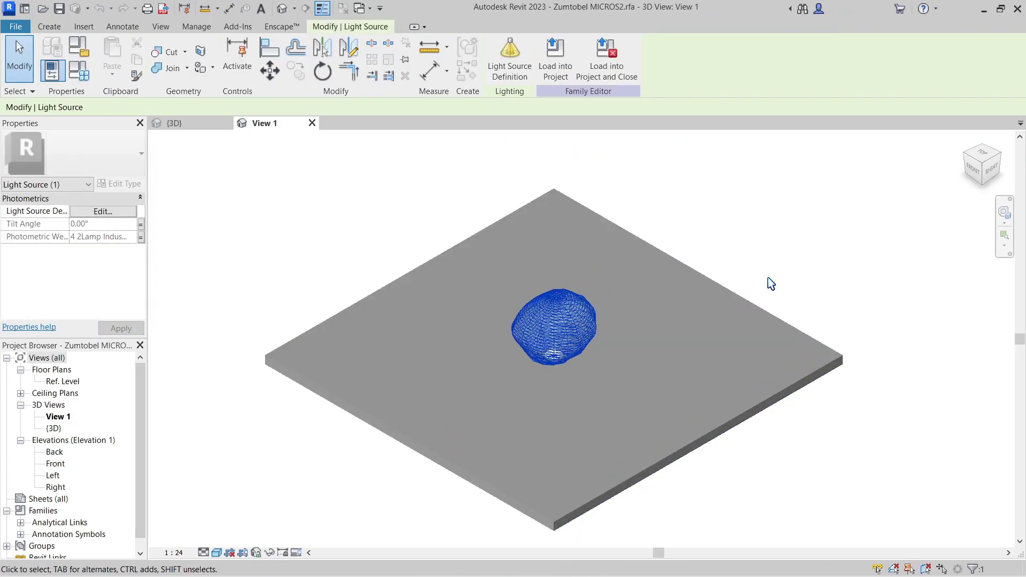
{"action": "scroll", "coordinate": [749, 267], "scroll_direction": "up", "scroll_amount": 3}
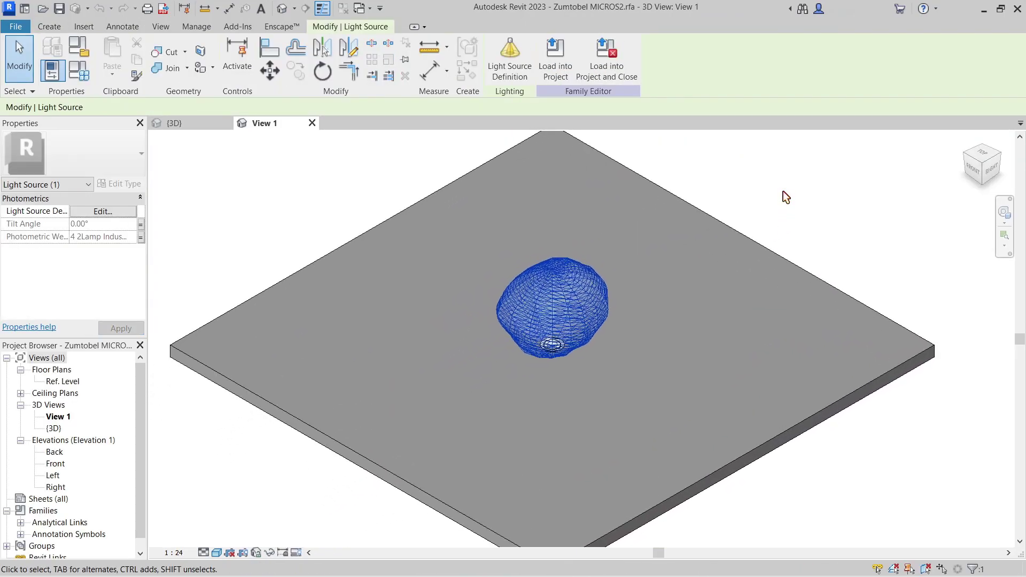
- Examine the emit-from shapes and light distribution options in the Light Source Definition, and cancel without applying them
{"action": "left_click", "coordinate": [517, 81]}
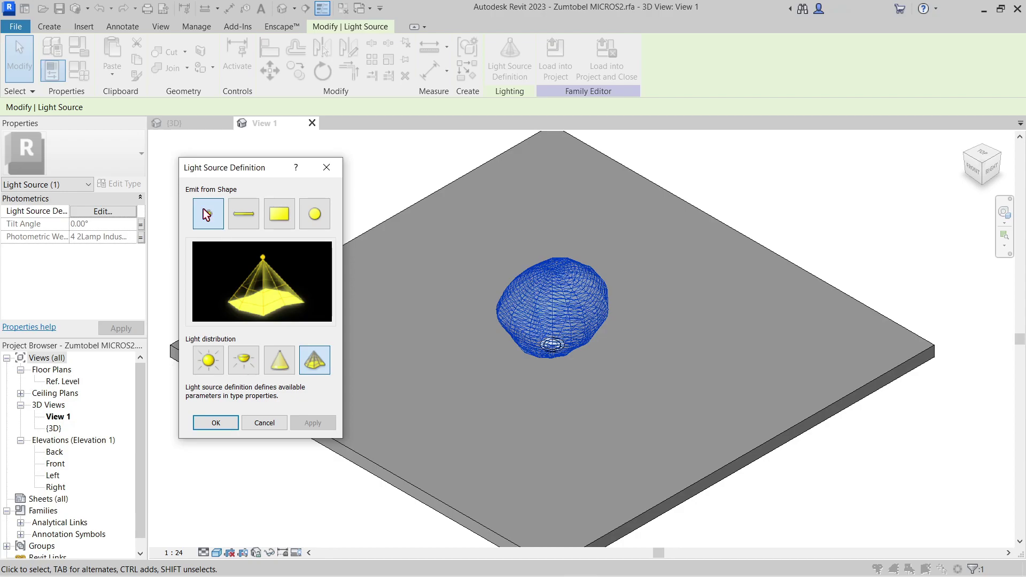
{"action": "left_click", "coordinate": [243, 214]}
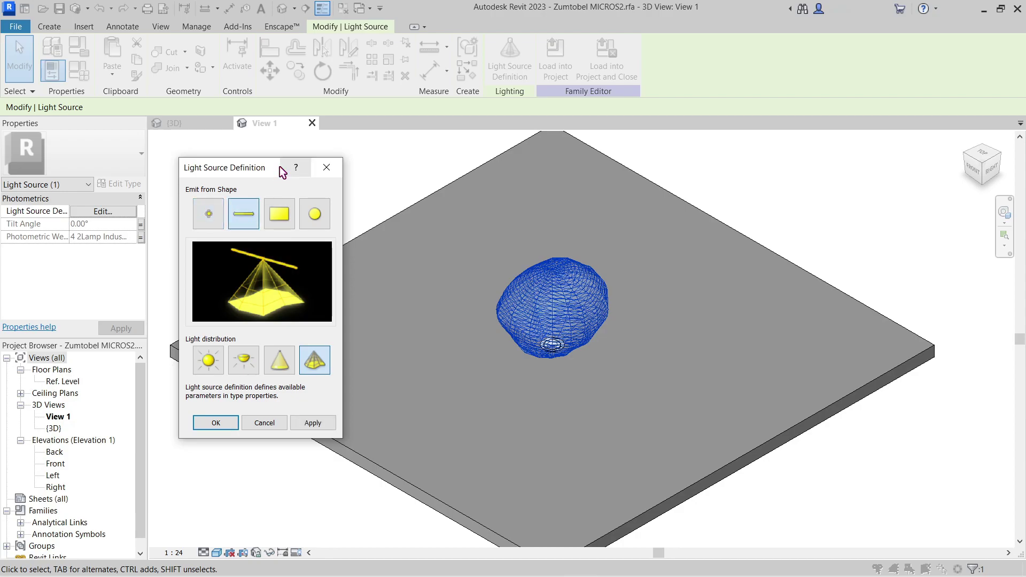
{"action": "left_click", "coordinate": [291, 219]}
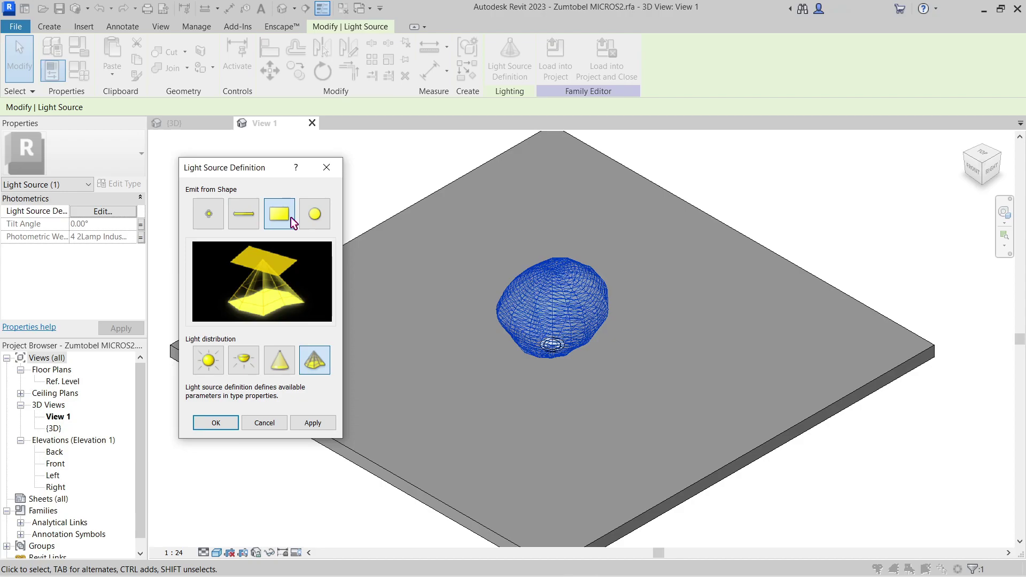
{"action": "left_click", "coordinate": [314, 221]}
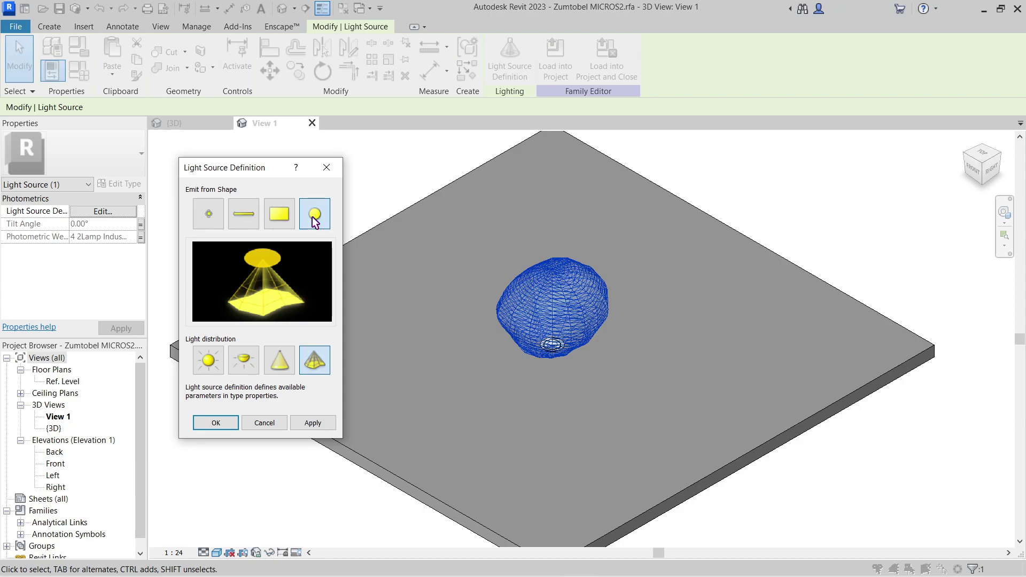
{"action": "left_click", "coordinate": [208, 363]}
{"action": "left_click", "coordinate": [243, 362]}
{"action": "left_click", "coordinate": [287, 367]}
{"action": "left_click", "coordinate": [320, 367]}
{"action": "left_click", "coordinate": [243, 360]}
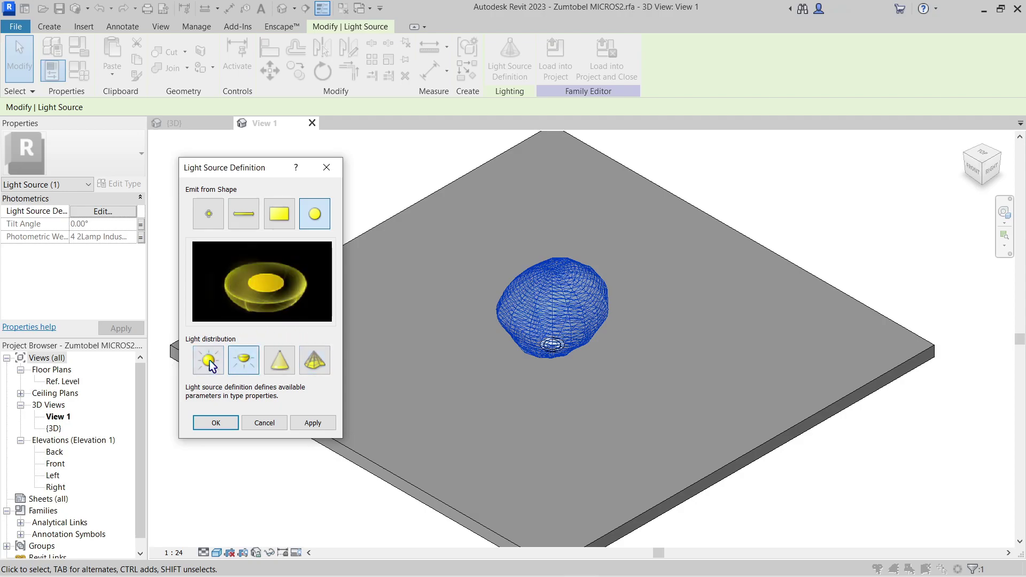
{"action": "left_click", "coordinate": [207, 363]}
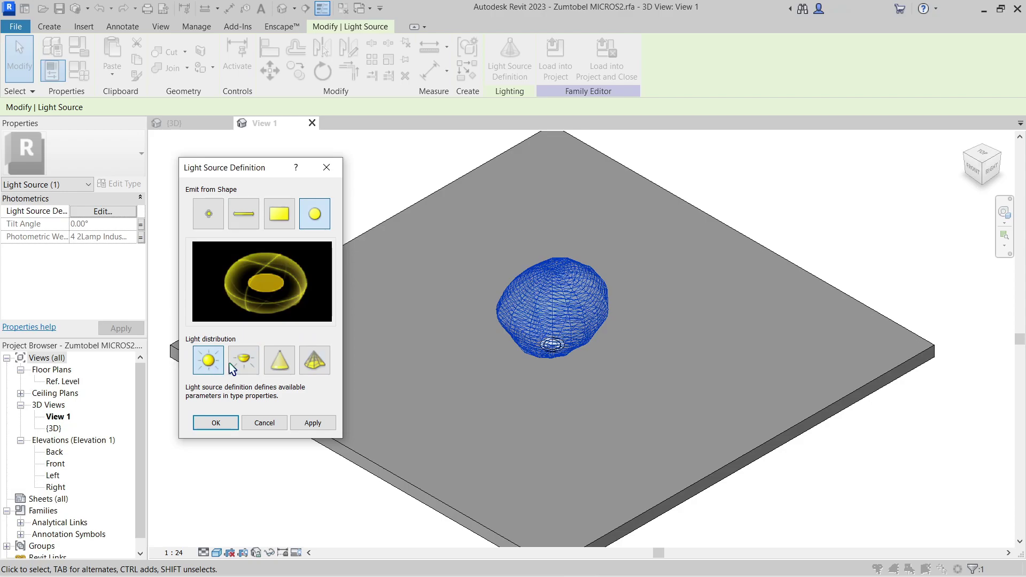
{"action": "left_click", "coordinate": [293, 366]}
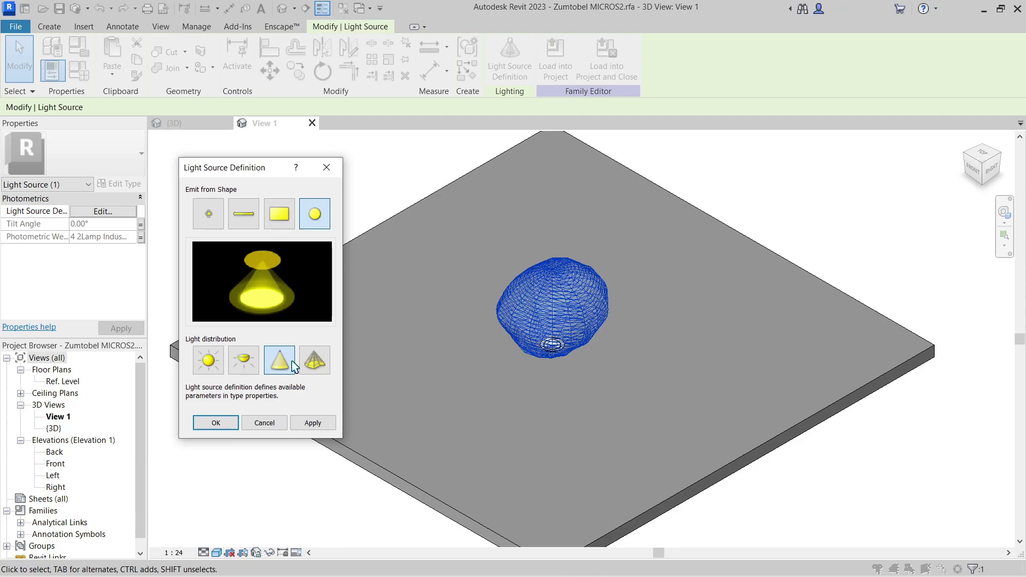
{"action": "left_click", "coordinate": [265, 423]}
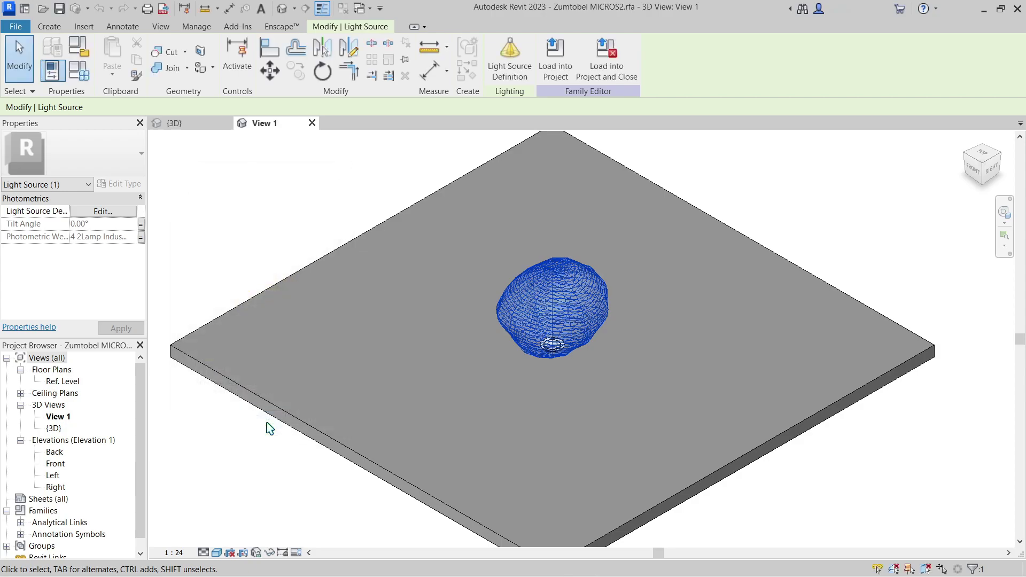
- Set the Photometric Web File of the MICROS2 R100 type to LGLed.ies in the family types and apply it
{"action": "left_click", "coordinate": [293, 248]}
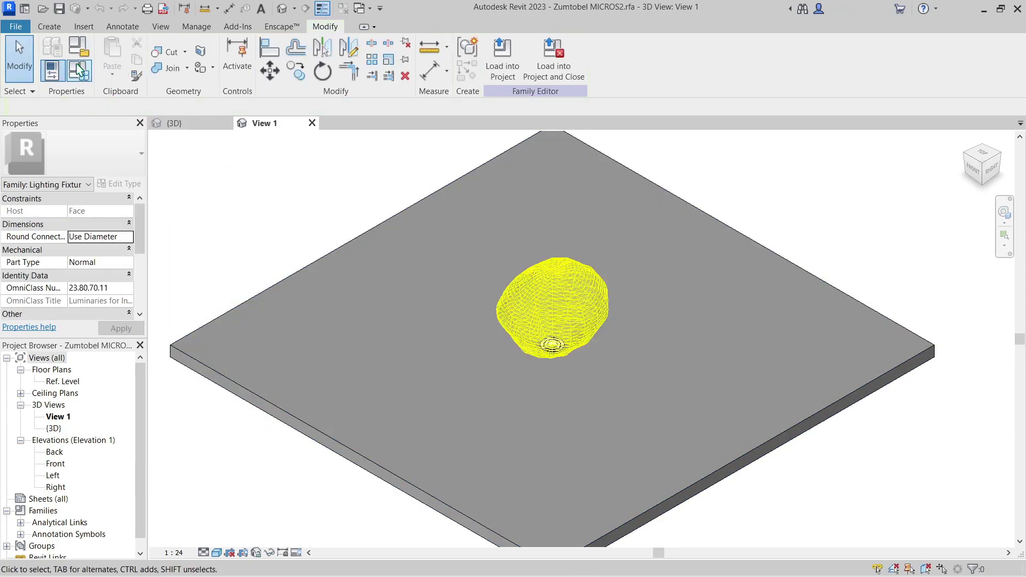
{"action": "left_click", "coordinate": [78, 47]}
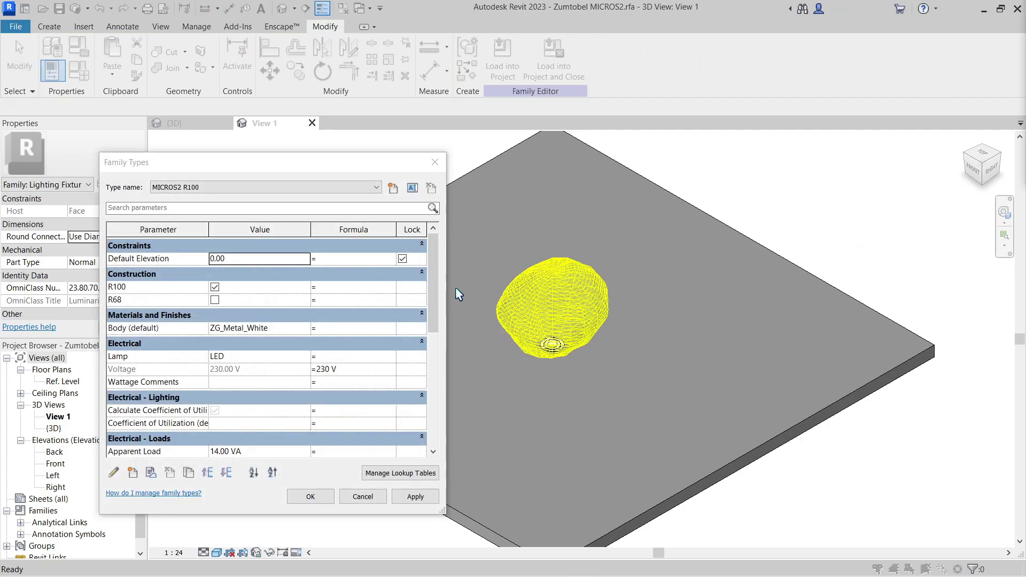
{"action": "left_click", "coordinate": [437, 291]}
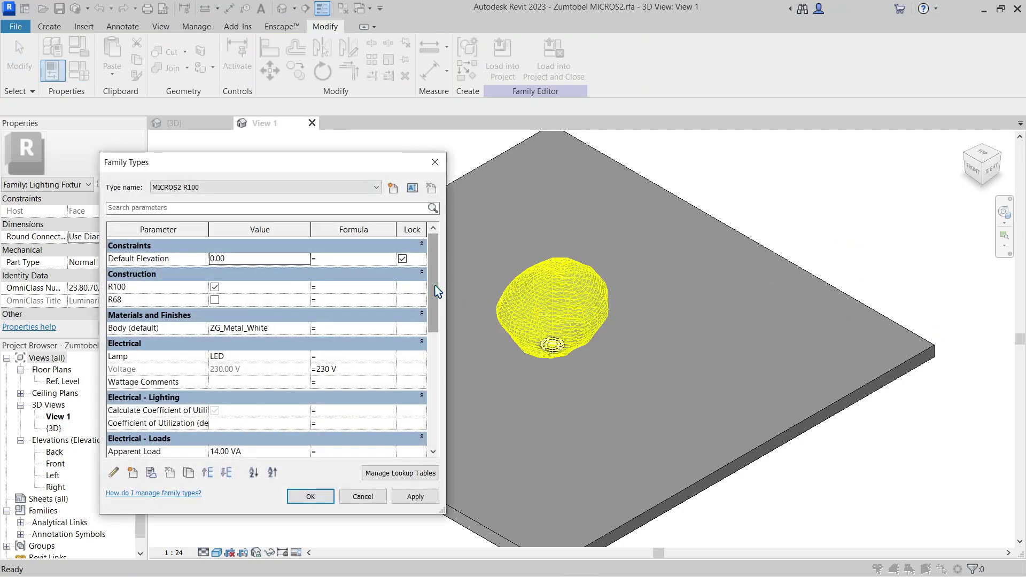
{"action": "left_click_drag", "start_coordinate": [437, 291], "coordinate": [447, 415]}
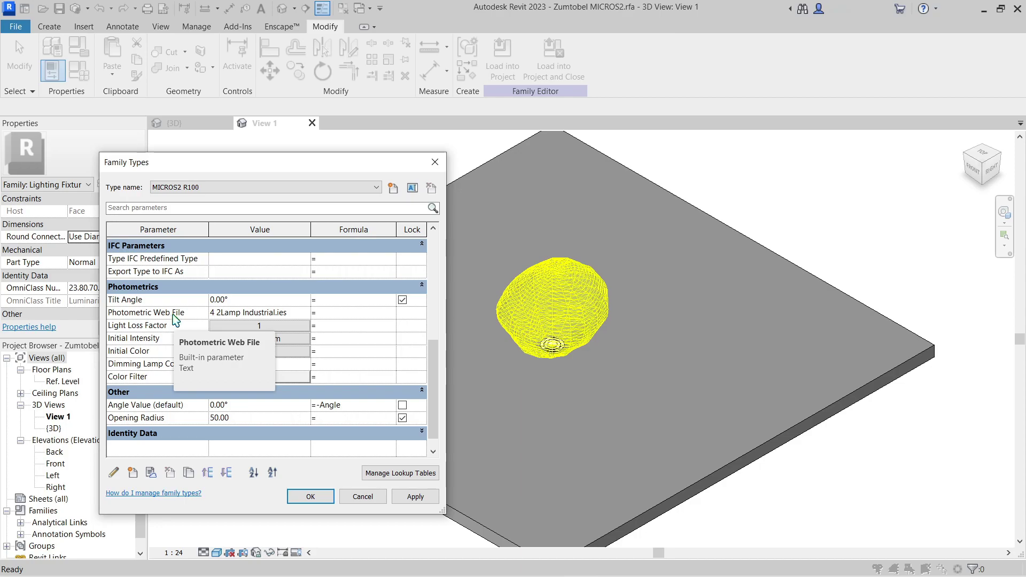
{"action": "left_click", "coordinate": [299, 312]}
{"action": "left_click", "coordinate": [309, 314]}
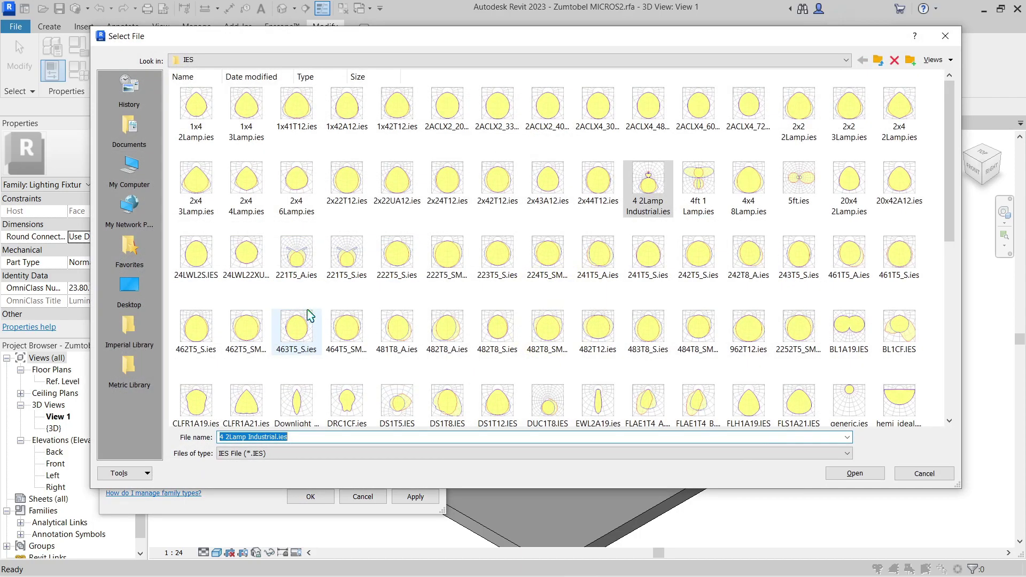
{"action": "left_click_drag", "start_coordinate": [954, 187], "coordinate": [960, 301]}
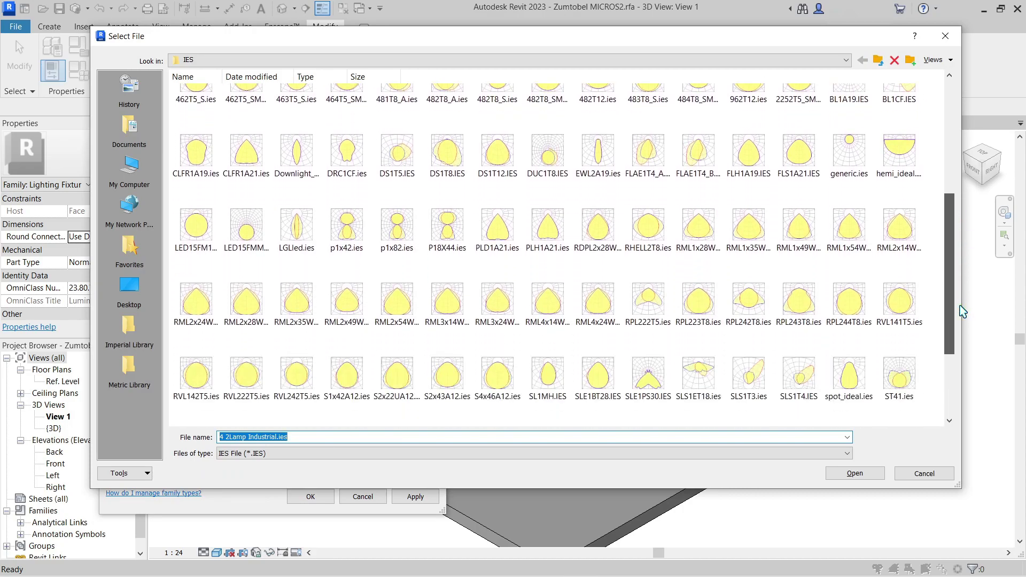
{"action": "left_click_drag", "start_coordinate": [962, 312], "coordinate": [954, 344]}
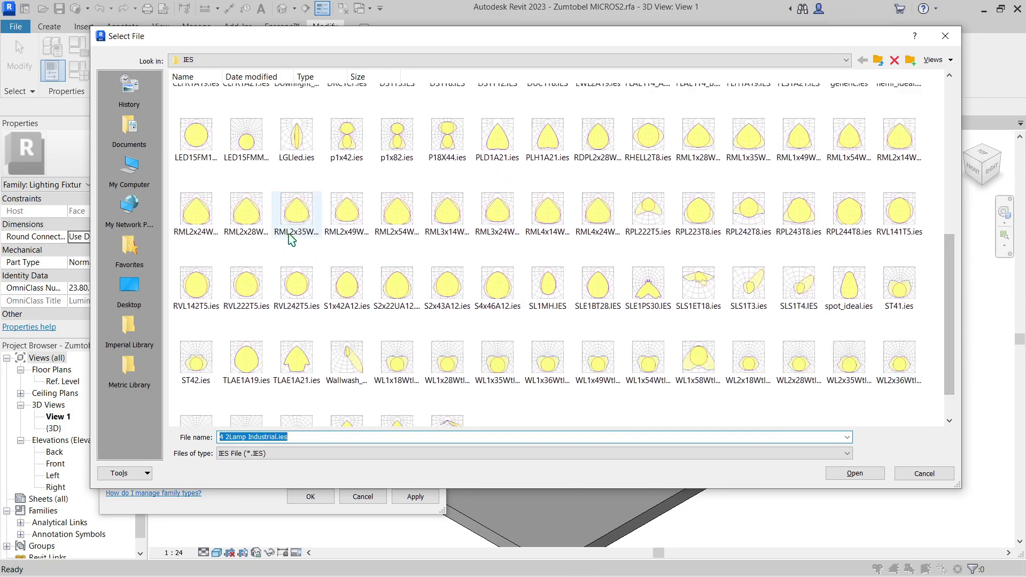
{"action": "left_click", "coordinate": [296, 140]}
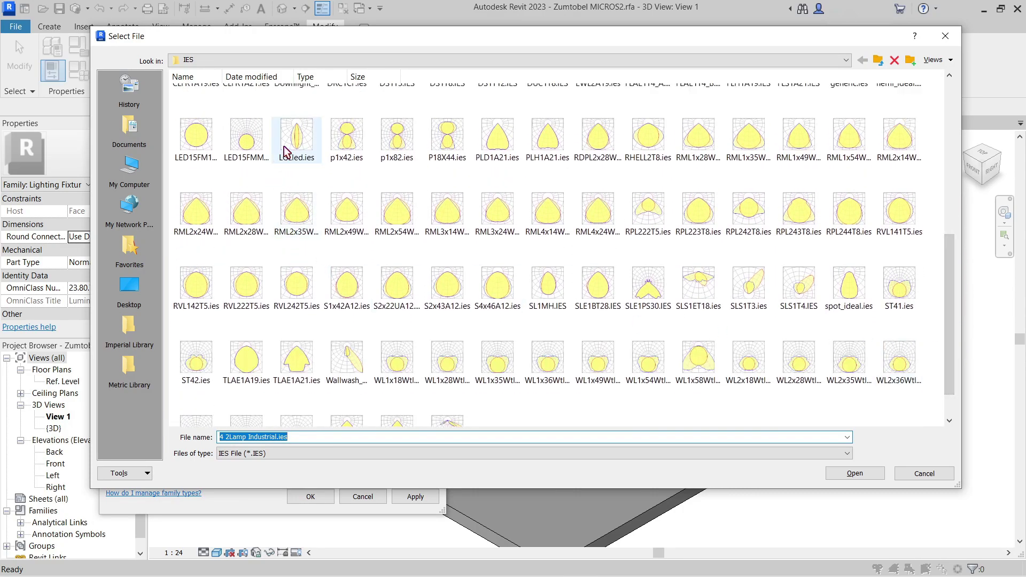
{"action": "left_click", "coordinate": [856, 475]}
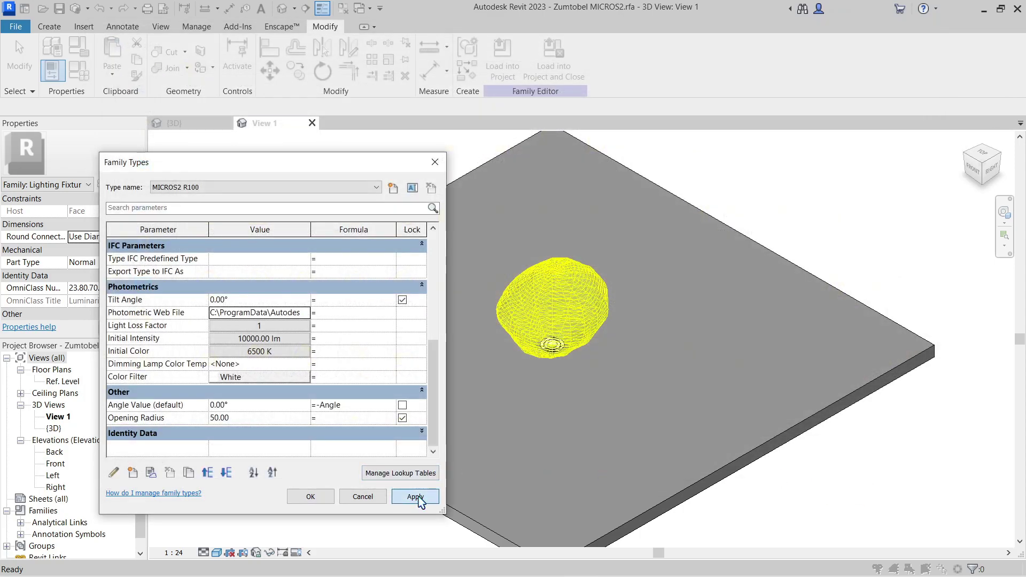
{"action": "left_click", "coordinate": [415, 497]}
{"action": "left_click", "coordinate": [310, 496]}
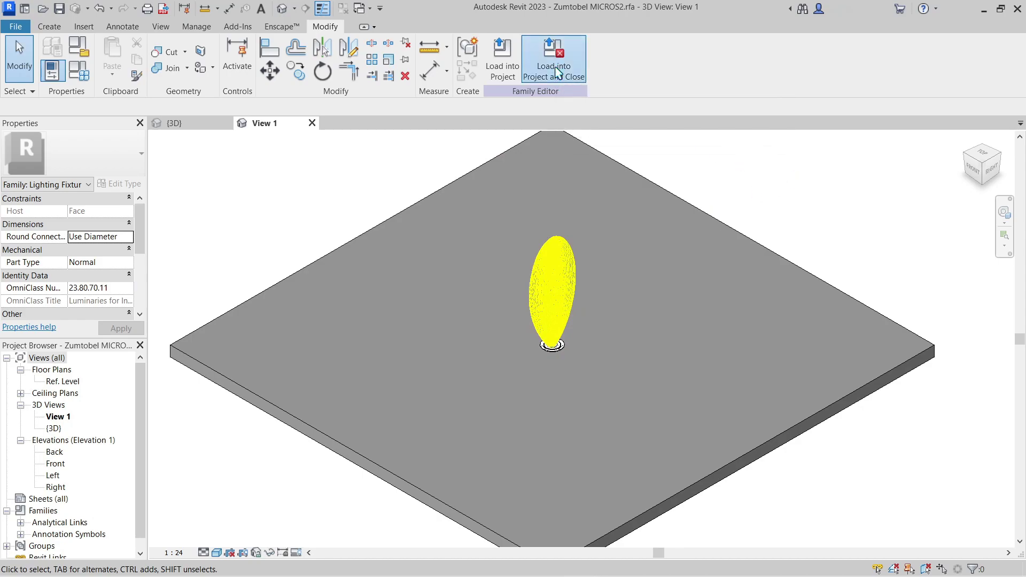
- Load the MICROS2 family into the Lighting Stuff project and close it, overwriting the existing version and its parameter values
{"action": "left_click", "coordinate": [556, 68]}
{"action": "left_click", "coordinate": [549, 308]}
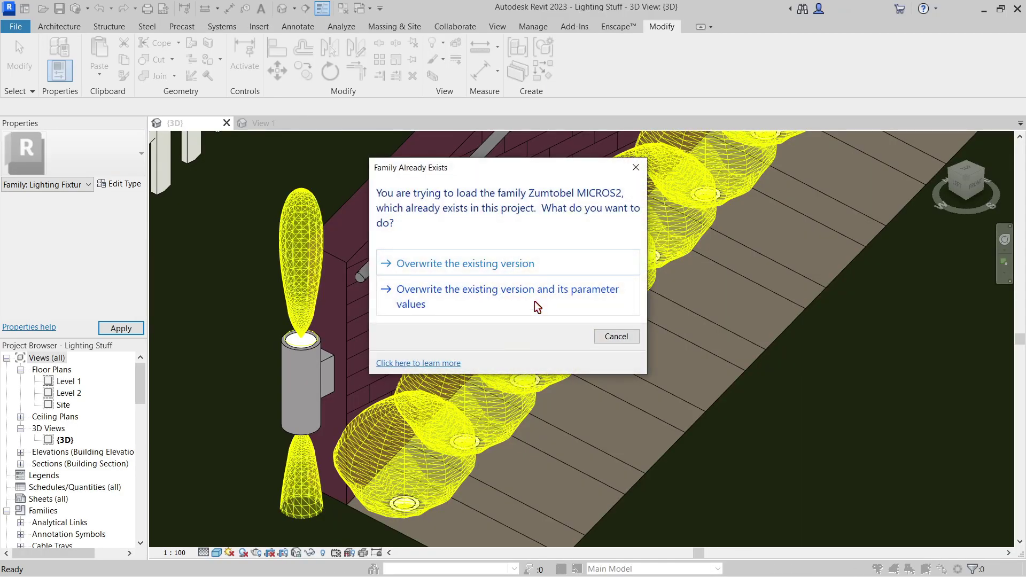
{"action": "left_click", "coordinate": [538, 306]}
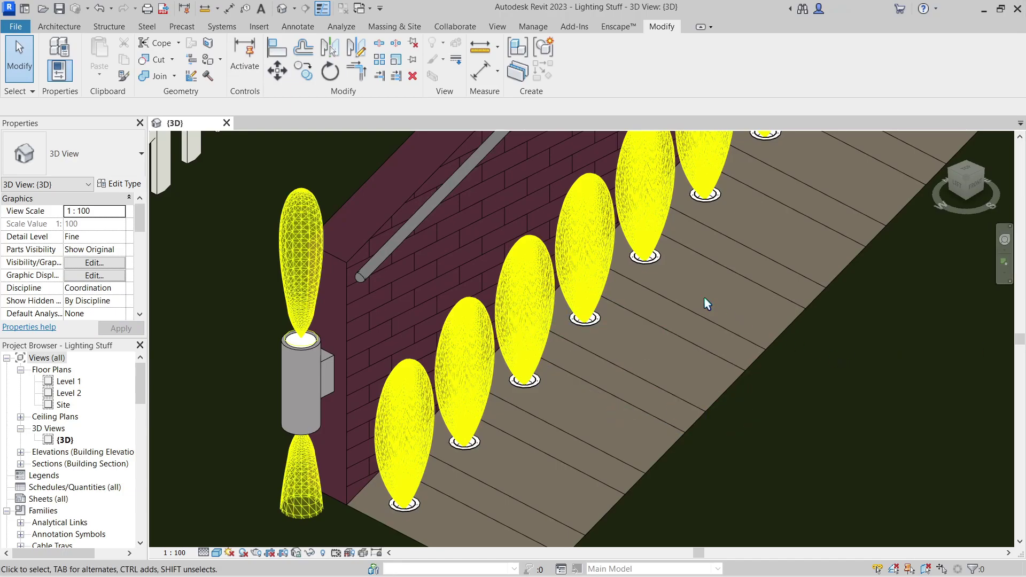
- Render the stair area with the updated floor lights at Medium quality and screen resolution, and close the rendering
{"action": "key", "text": "r"}
{"action": "key", "text": "r"}
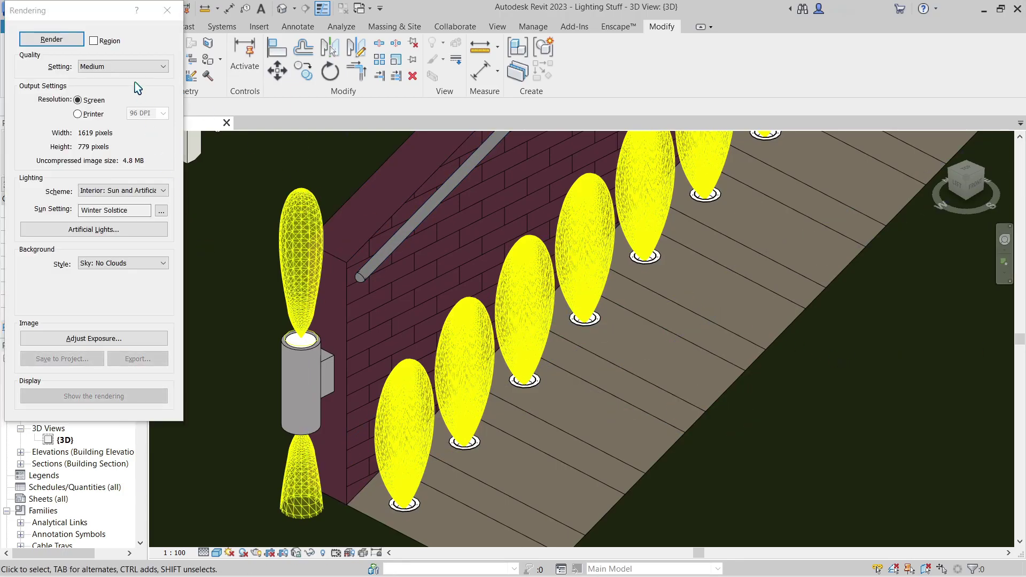
{"action": "left_click", "coordinate": [122, 67]}
{"action": "left_click", "coordinate": [119, 84]}
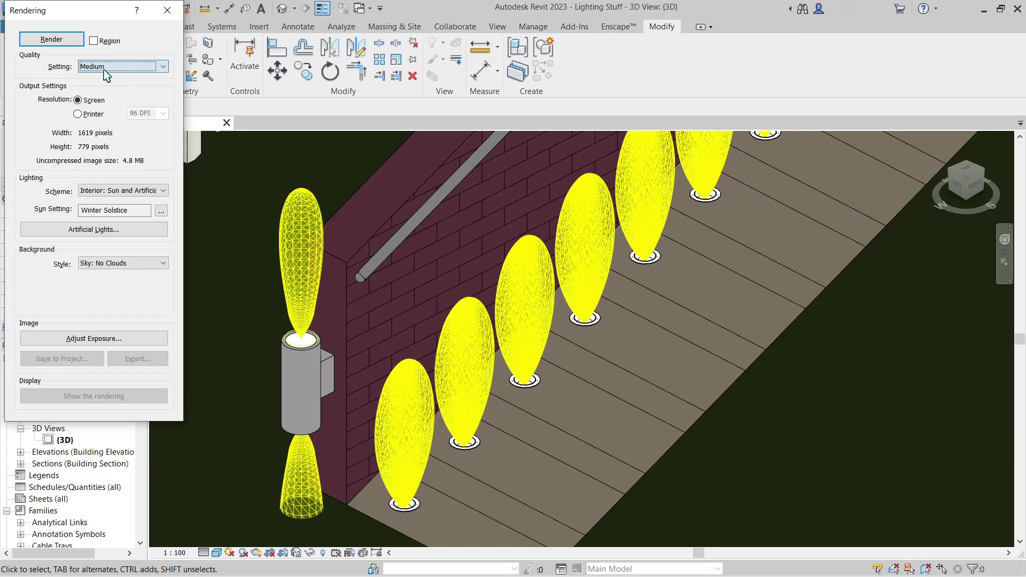
{"action": "left_click", "coordinate": [51, 39]}
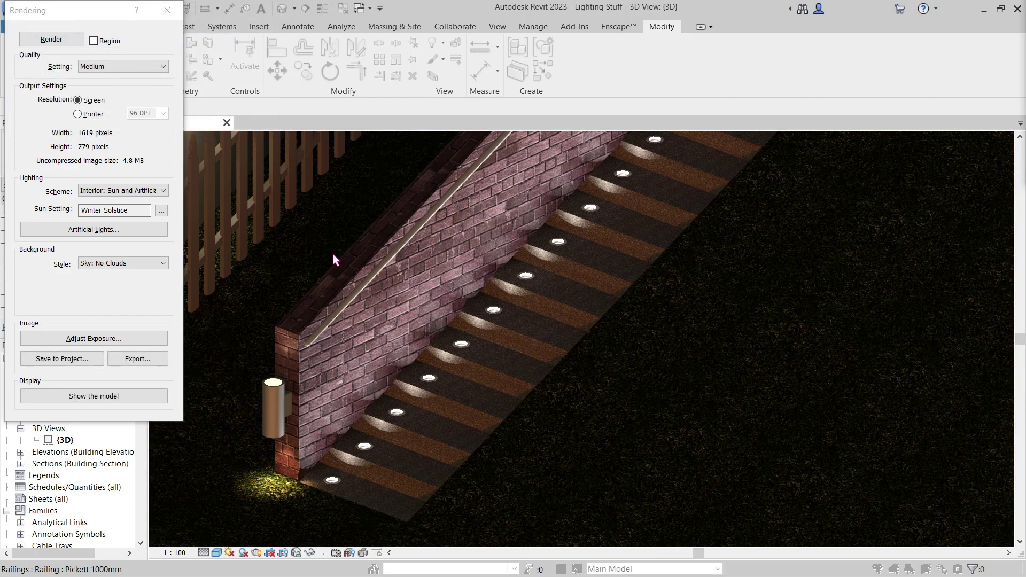
{"action": "left_click", "coordinate": [168, 11]}
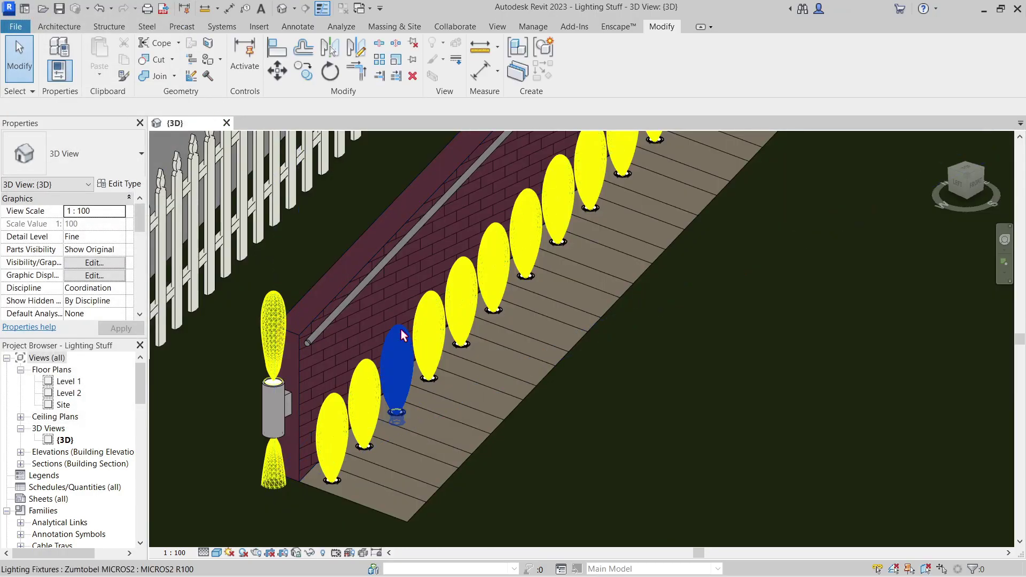
- Temporarily hide the Pickett 1000mm railing in front of the building corner beside the pool
{"action": "middle_click_drag", "start_coordinate": [356, 355], "coordinate": [765, 316]}
{"action": "scroll", "coordinate": [765, 315], "scroll_direction": "down", "scroll_amount": 3}
{"action": "scroll", "coordinate": [673, 300], "scroll_direction": "up", "scroll_amount": 5}
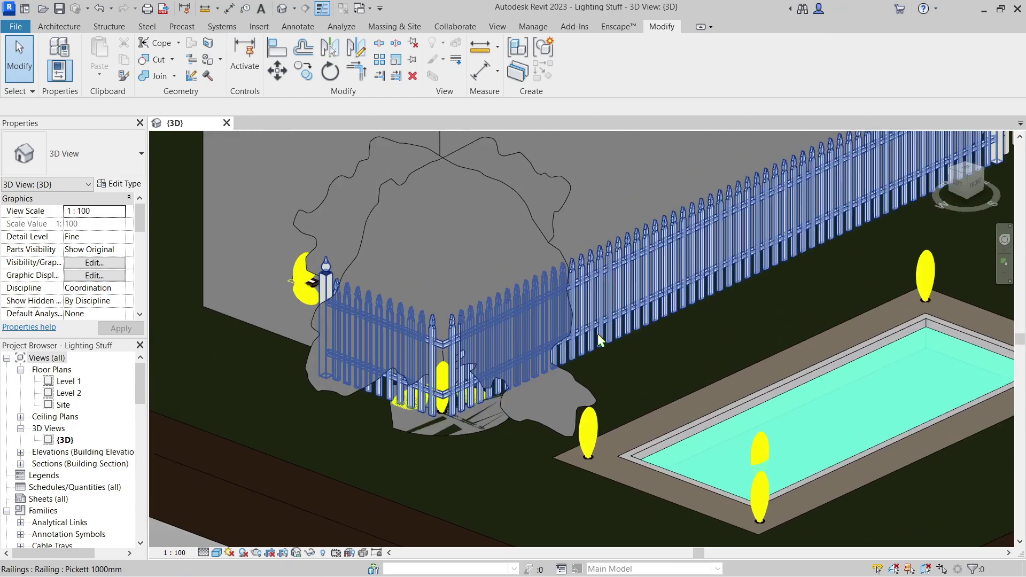
{"action": "middle_click_drag", "start_coordinate": [597, 334], "coordinate": [668, 338]}
{"action": "left_click", "coordinate": [675, 263]}
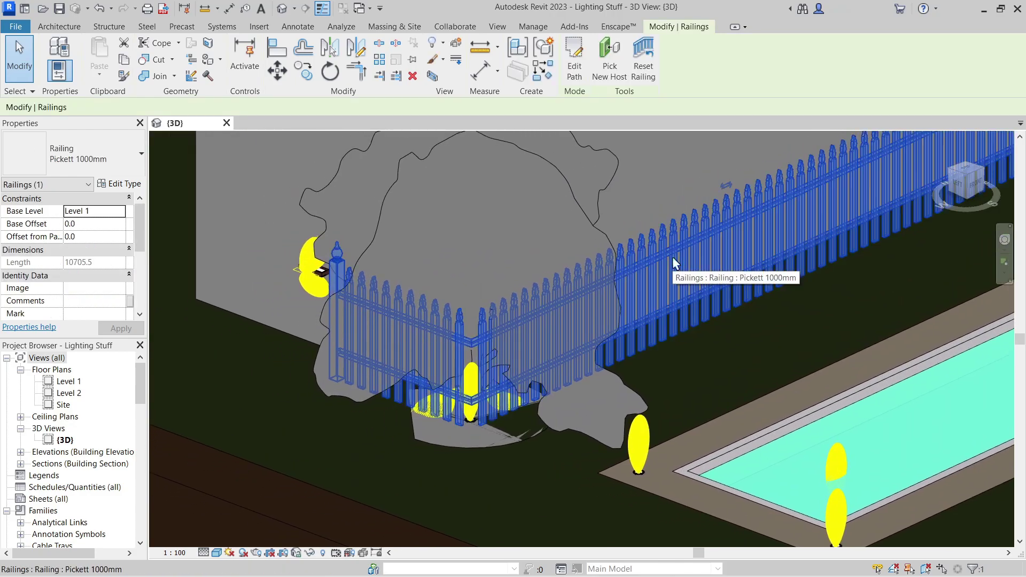
{"action": "key", "text": "h"}
{"action": "key", "text": "h"}
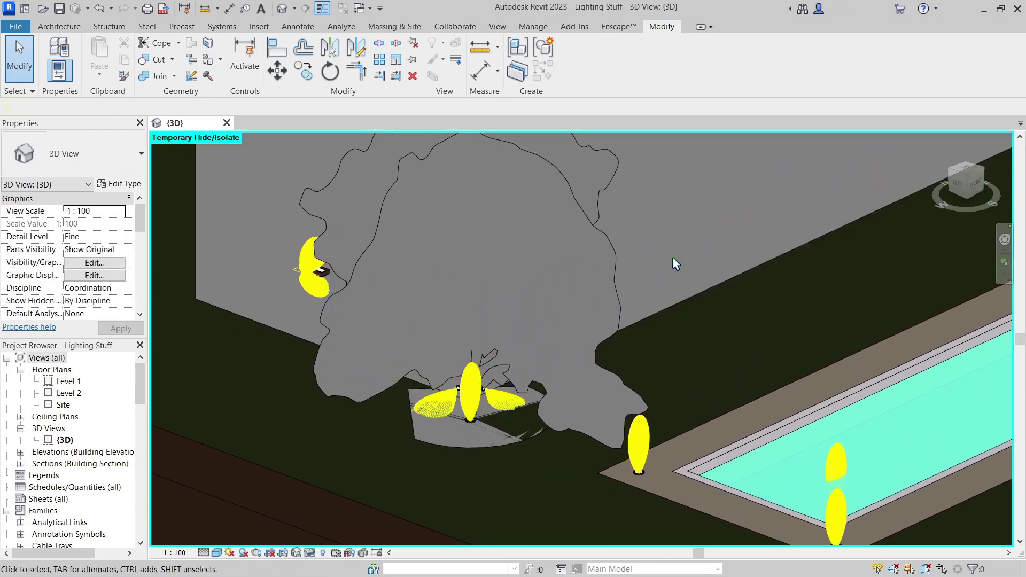
- Temporarily hide the tree planting and the floor light in front of the building corner
{"action": "left_click", "coordinate": [549, 174]}
{"action": "key", "text": "h"}
{"action": "key", "text": "h"}
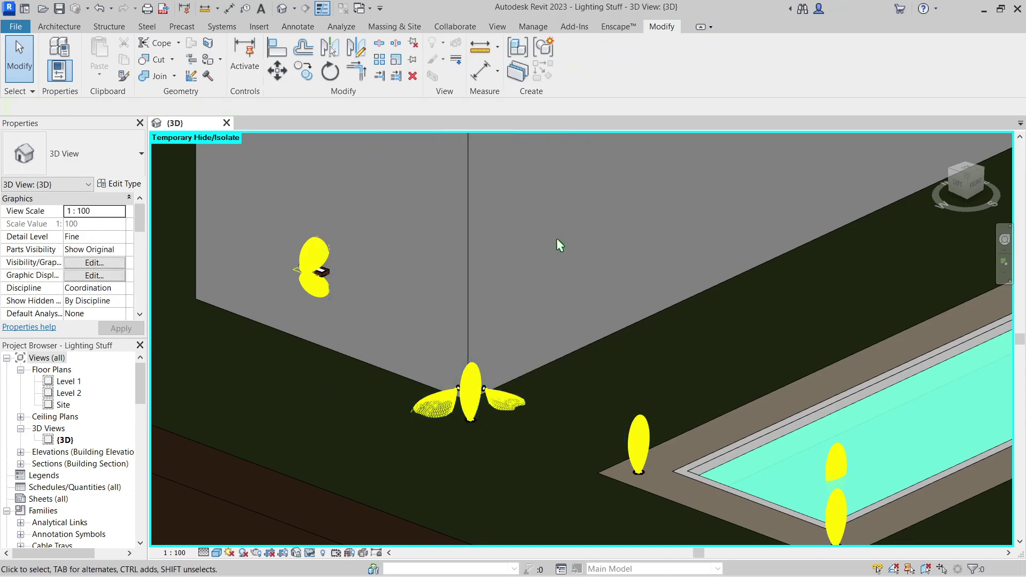
{"action": "left_click", "coordinate": [476, 382]}
{"action": "key", "text": "h"}
{"action": "key", "text": "h"}
{"action": "scroll", "coordinate": [463, 459], "scroll_direction": "up", "scroll_amount": 4}
{"action": "middle_click_drag", "start_coordinate": [552, 375], "coordinate": [650, 290]}
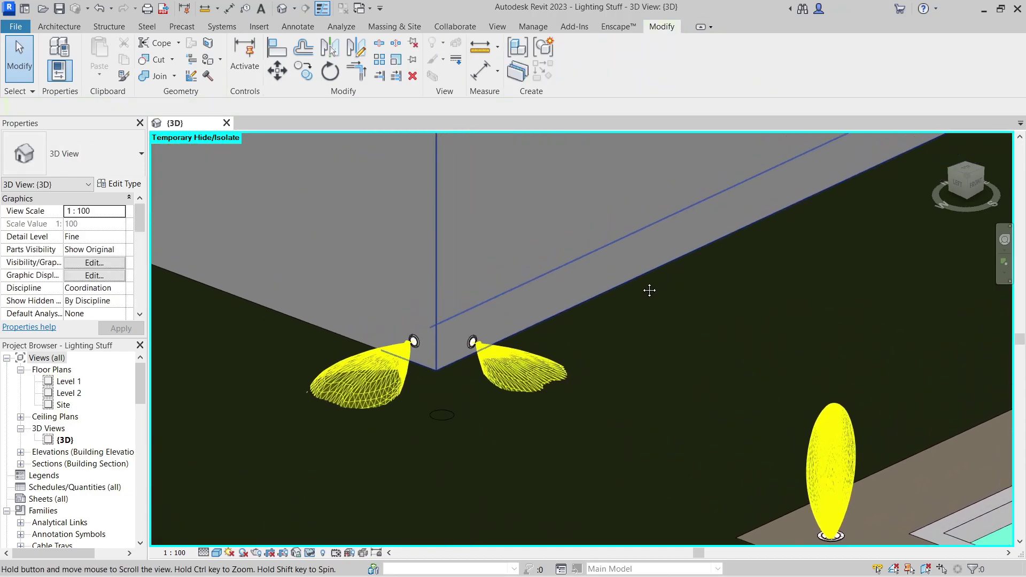
- Render the two recessed wall lights at the building corner at Medium quality, inspect their light closely, and close the rendering
{"action": "left_click", "coordinate": [533, 354]}
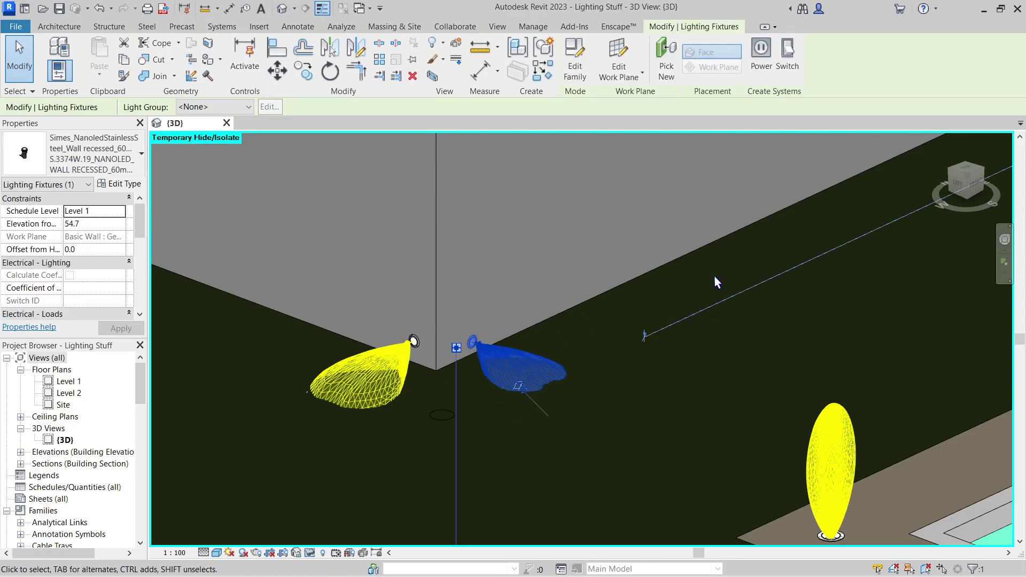
{"action": "key", "text": "Escape"}
{"action": "key", "text": "r"}
{"action": "key", "text": "r"}
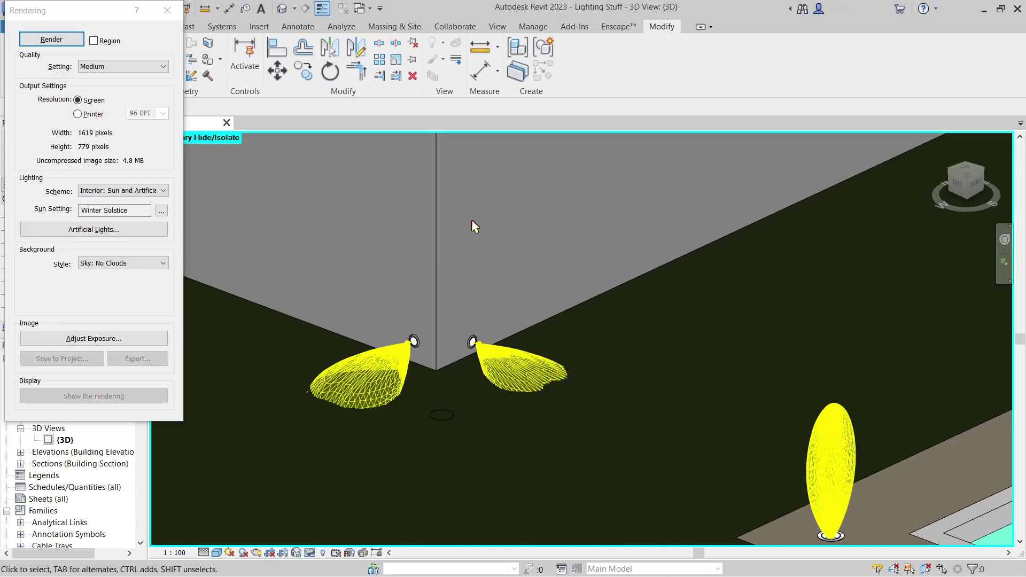
{"action": "left_click", "coordinate": [50, 40]}
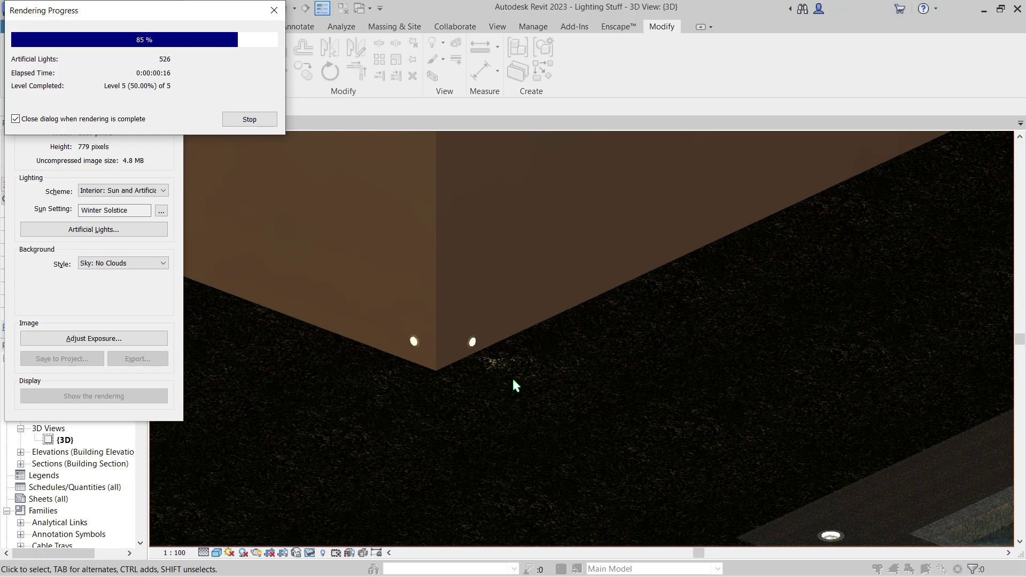
{"action": "scroll", "coordinate": [474, 348], "scroll_direction": "up", "scroll_amount": 2}
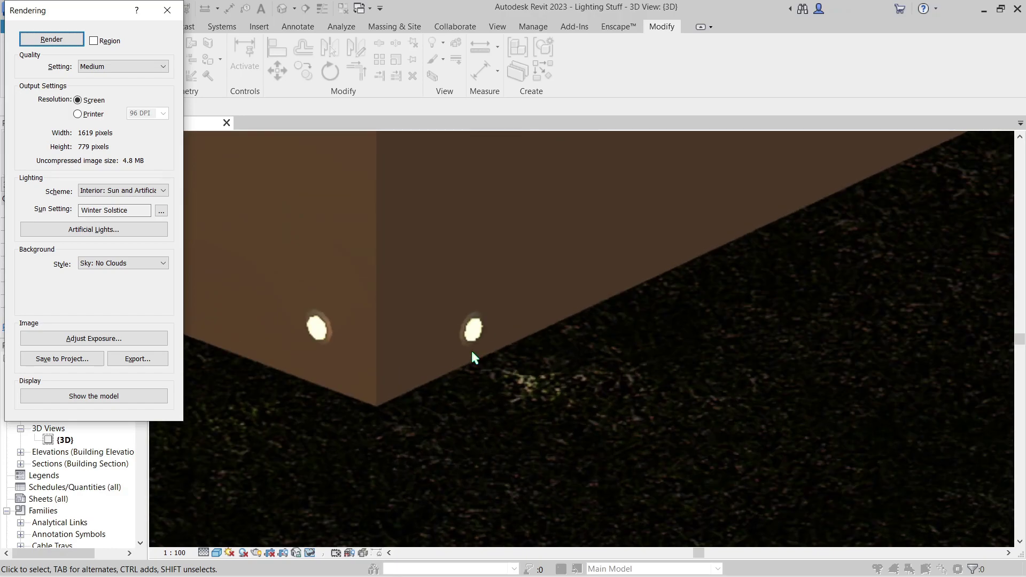
{"action": "scroll", "coordinate": [472, 352], "scroll_direction": "down", "scroll_amount": 2}
{"action": "middle_click_drag", "start_coordinate": [470, 362], "coordinate": [508, 361]}
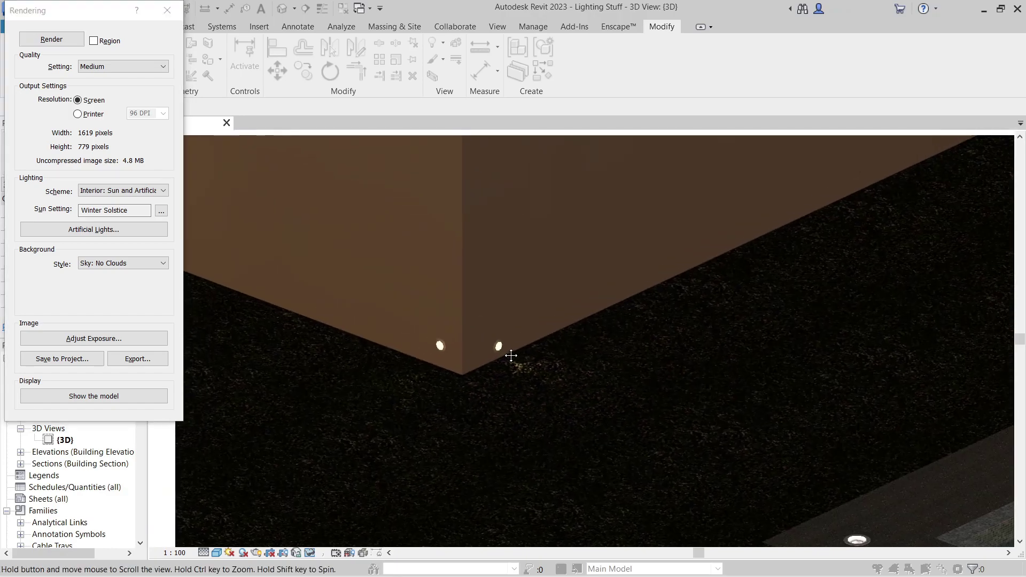
{"action": "scroll", "coordinate": [506, 353], "scroll_direction": "up", "scroll_amount": 1}
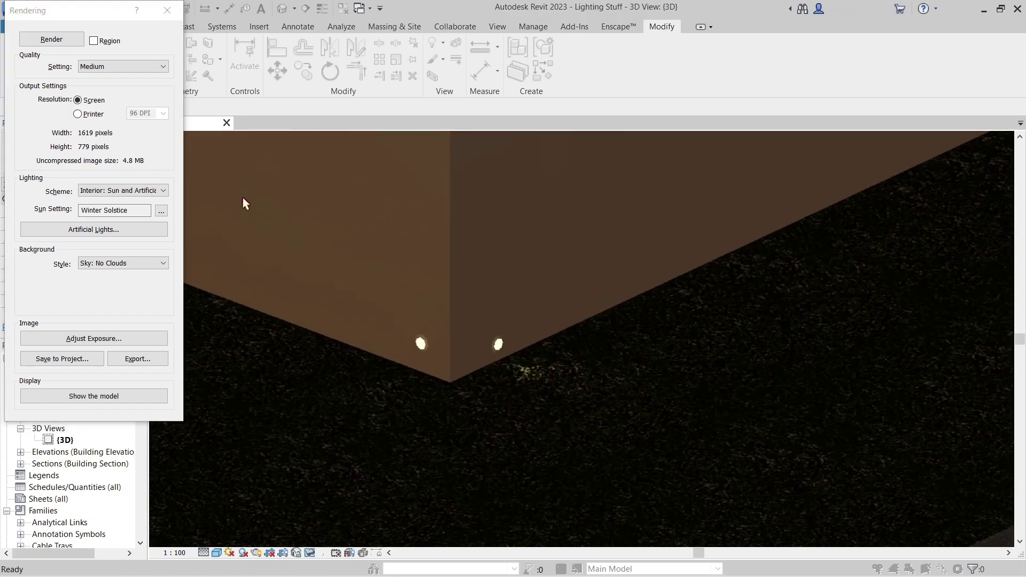
{"action": "left_click", "coordinate": [168, 10]}
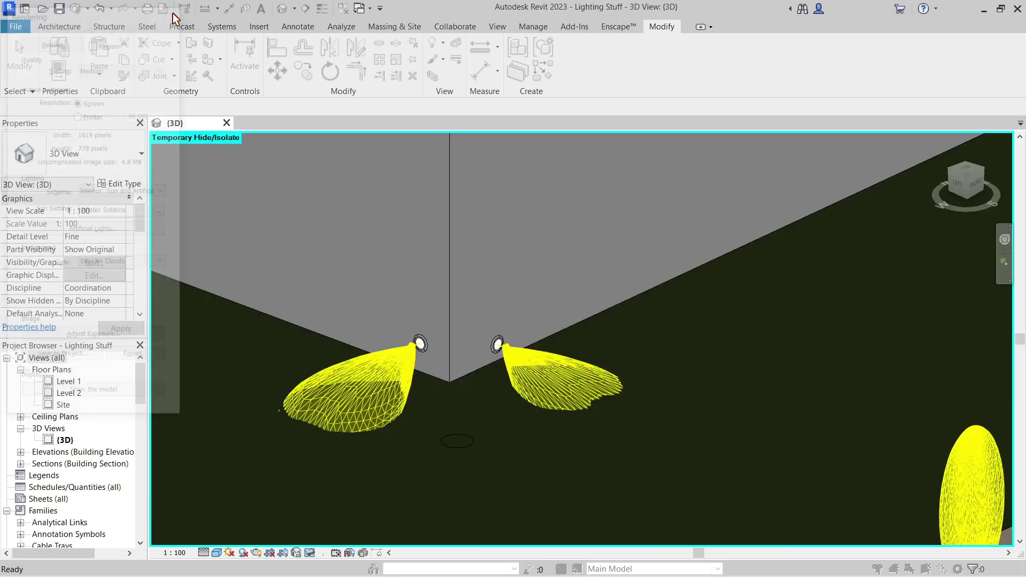
- Set the self-illumination luminance of the Nanoled wall light's SIMES_Light Source material to Dim Glow and confirm the type properties
{"action": "left_click", "coordinate": [495, 345]}
{"action": "left_click", "coordinate": [120, 184]}
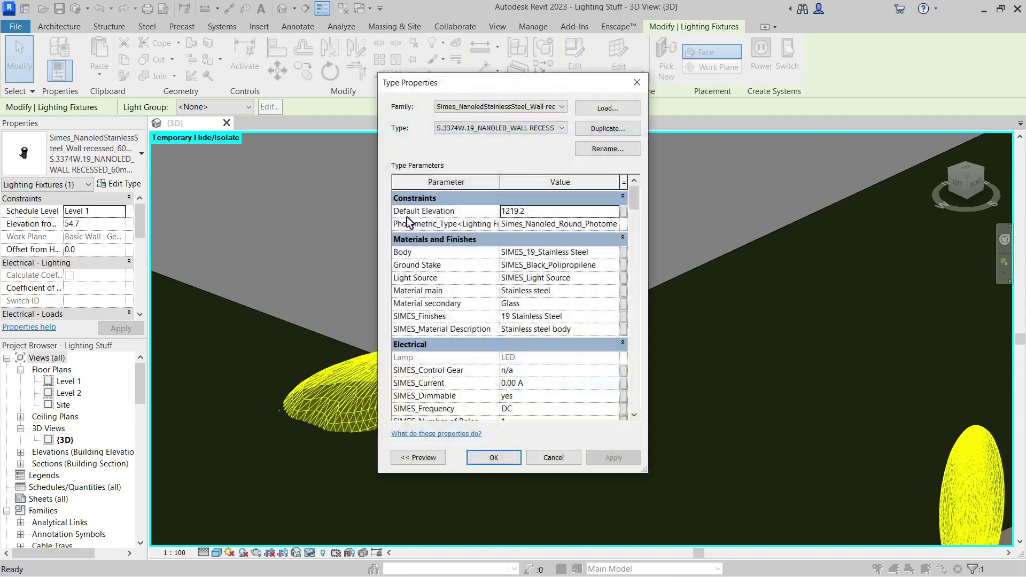
{"action": "double_click", "coordinate": [614, 278]}
{"action": "scroll", "coordinate": [591, 317], "scroll_direction": "down", "scroll_amount": 2}
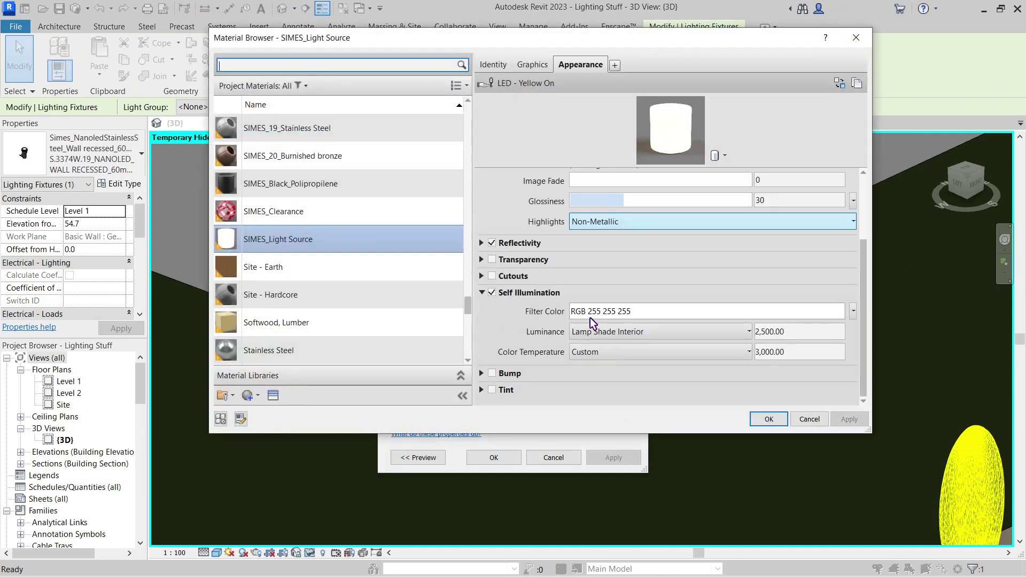
{"action": "left_click", "coordinate": [698, 331]}
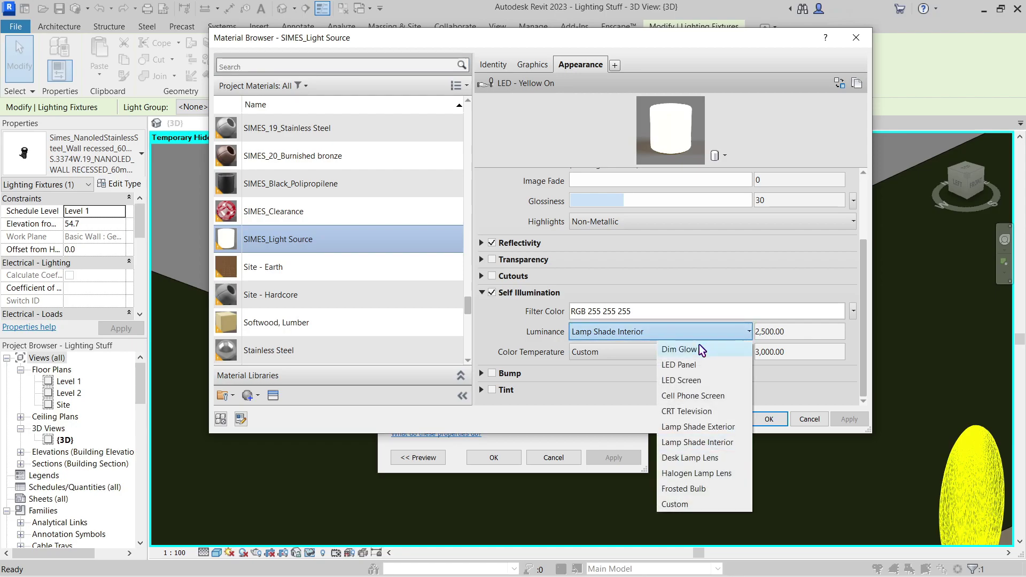
{"action": "left_click", "coordinate": [699, 348]}
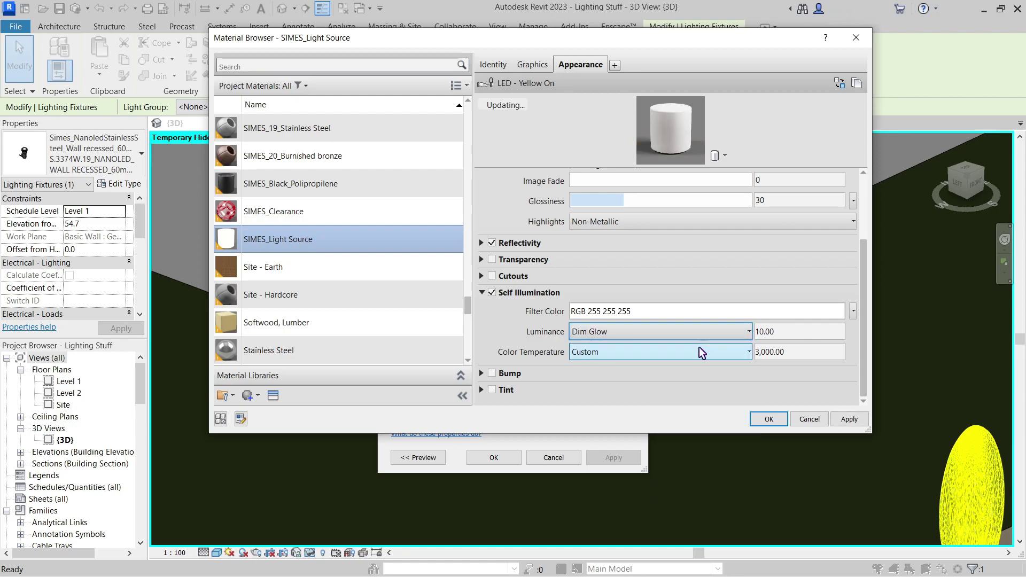
{"action": "left_click", "coordinate": [853, 423]}
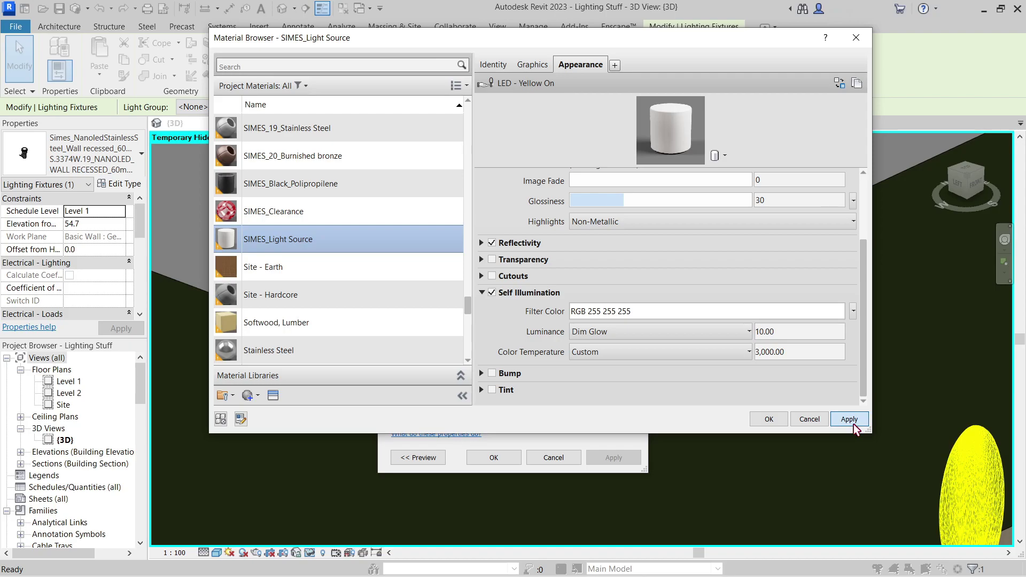
{"action": "left_click", "coordinate": [772, 422]}
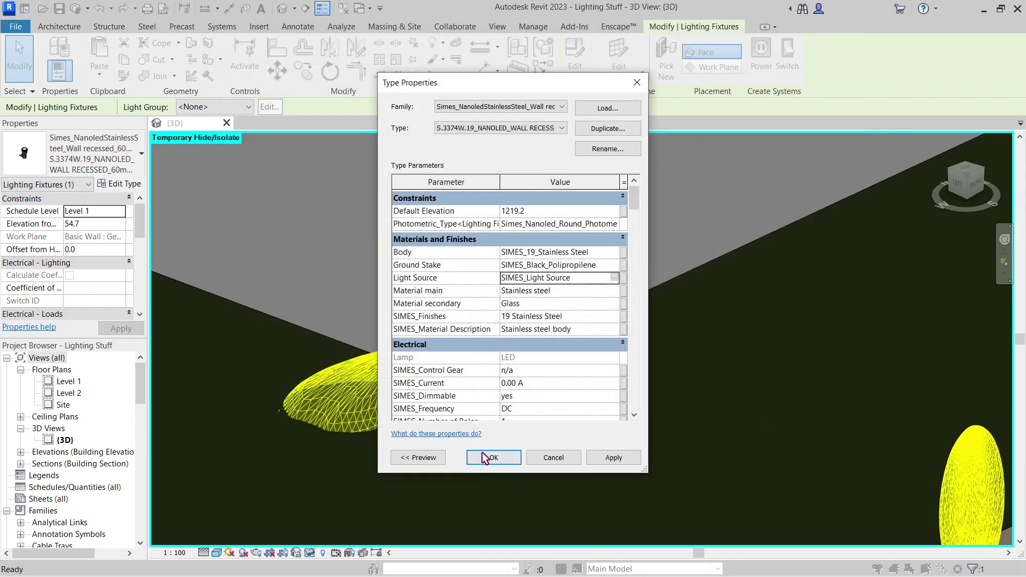
{"action": "left_click", "coordinate": [492, 457]}
- Render the building corner at Medium quality and screen resolution with the dimmed light source material
{"action": "key", "text": "r"}
{"action": "key", "text": "r"}
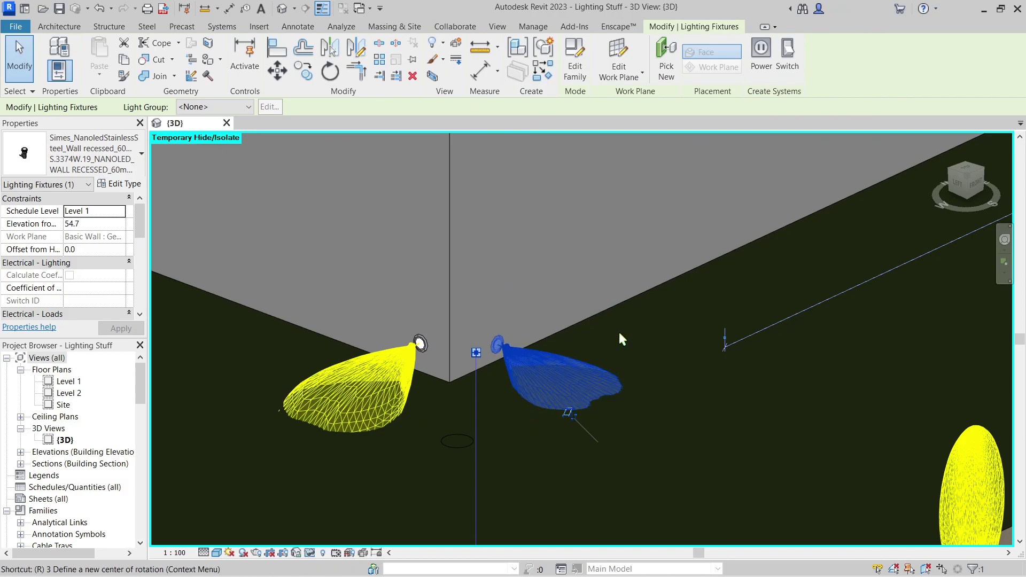
{"action": "left_click", "coordinate": [51, 39]}
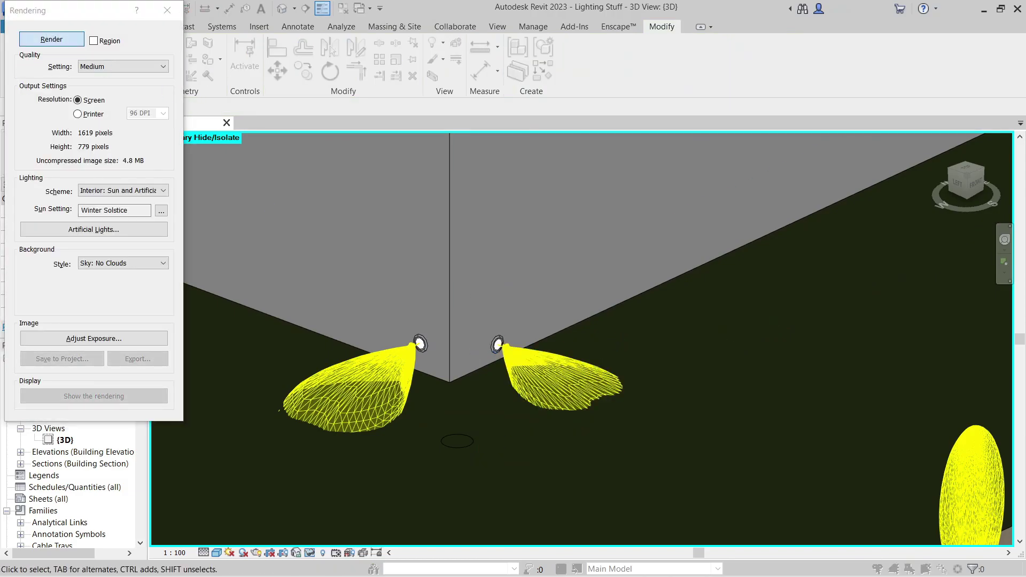